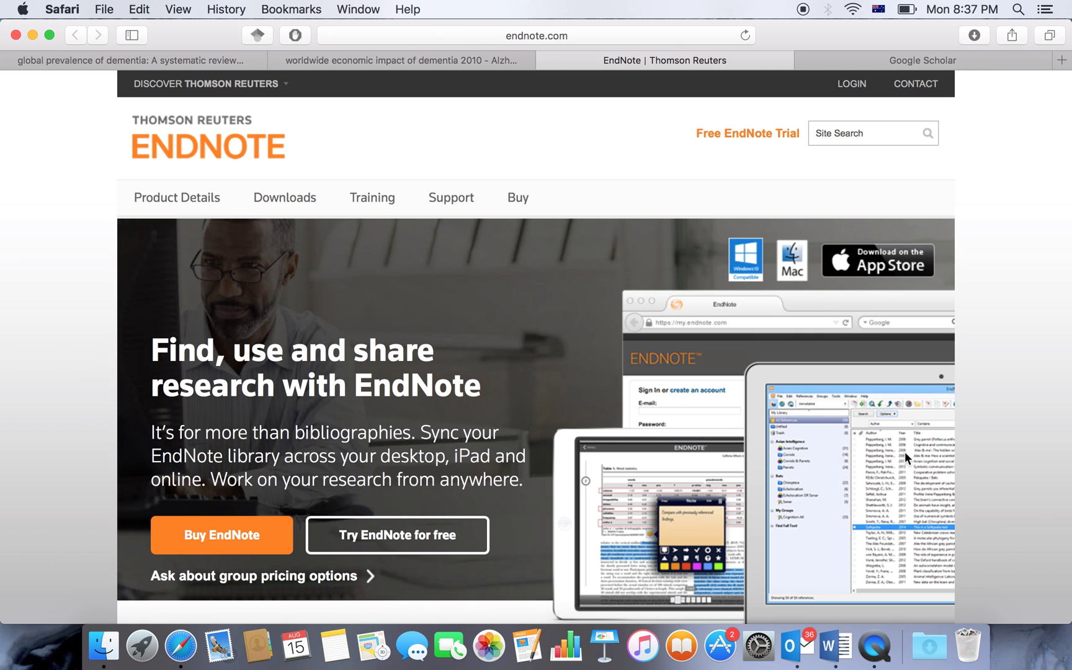
- In Word, highlight the dementia prevalence claim and its first (ref) placeholder needing a citation
{"action": "scroll", "coordinate": [823, 534], "scroll_direction": "down", "scroll_amount": 2}
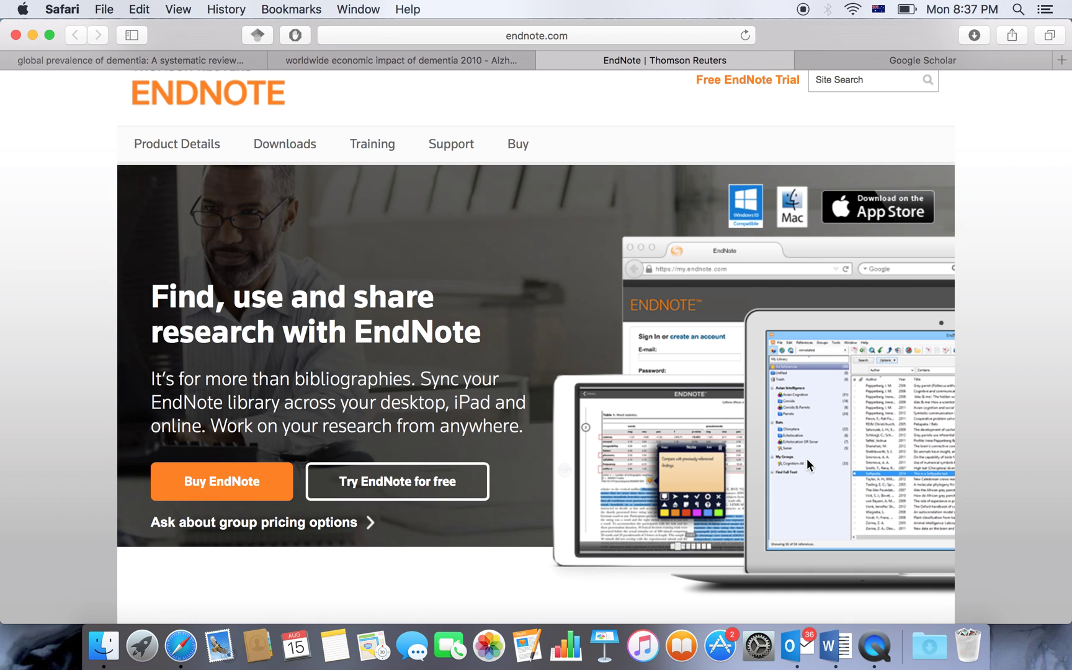
{"action": "scroll", "coordinate": [511, 340], "scroll_direction": "up", "scroll_amount": 2}
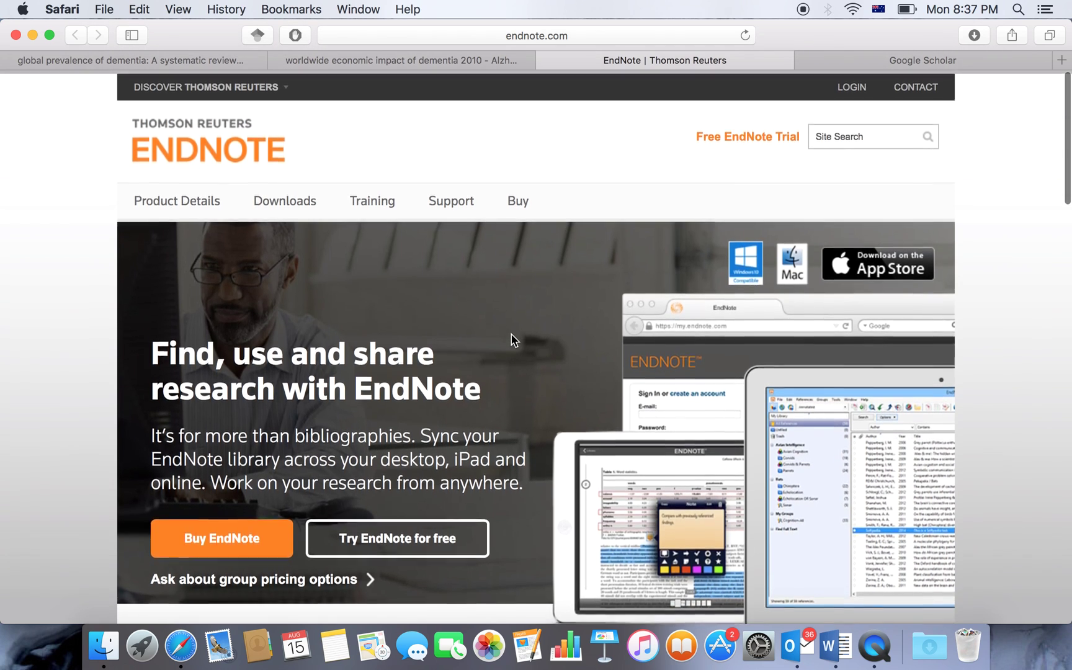
{"action": "scroll", "coordinate": [514, 335], "scroll_direction": "down", "scroll_amount": 1}
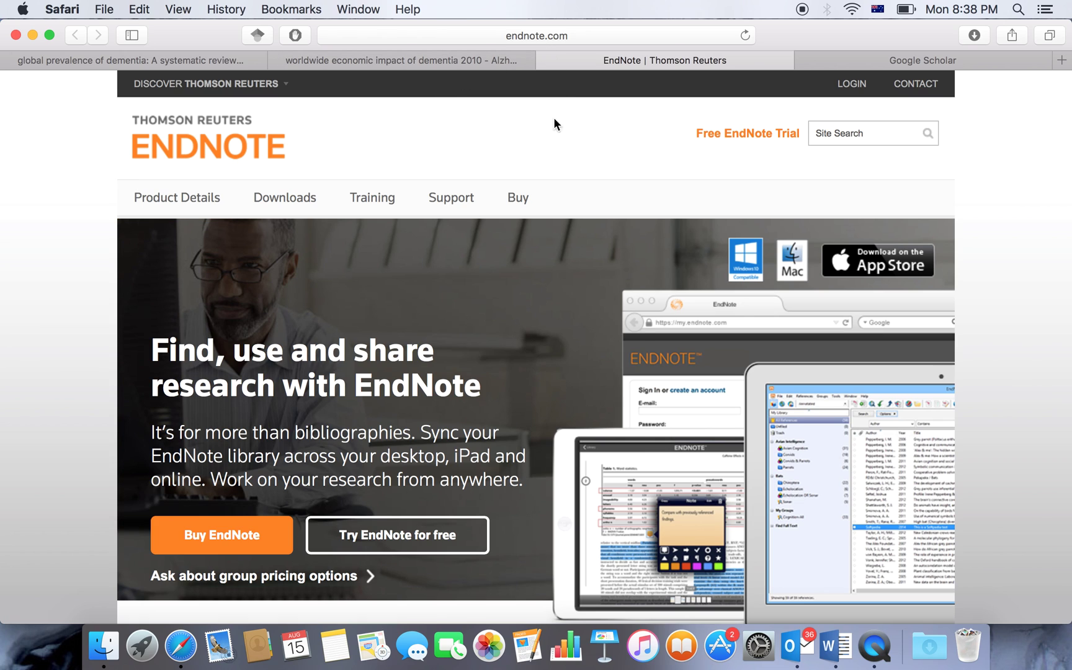
{"action": "left_click", "coordinate": [837, 635]}
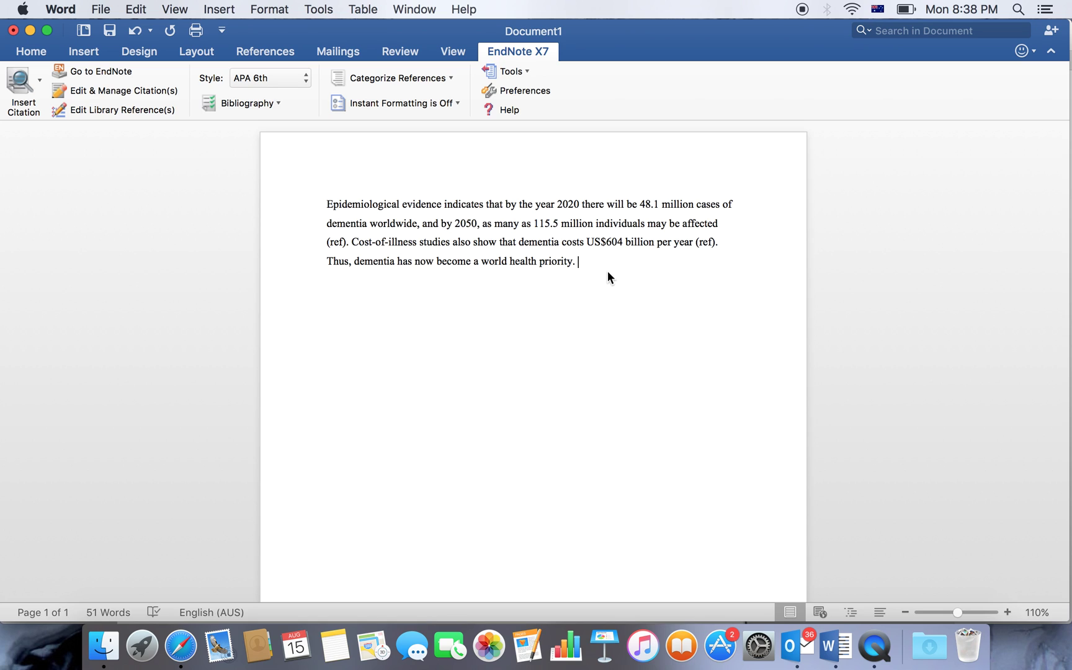
{"action": "left_click_drag", "start_coordinate": [327, 204], "coordinate": [713, 227]}
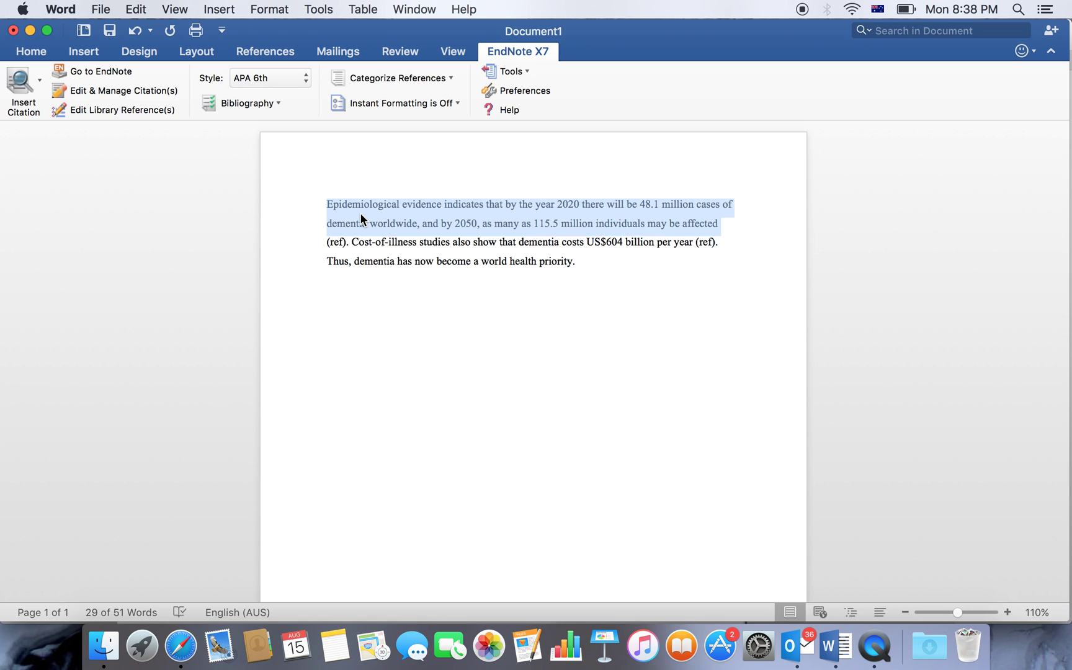
{"action": "left_click_drag", "start_coordinate": [349, 241], "coordinate": [684, 242]}
- Show 'The global prevalence of dementia' article in Safari's first tab
{"action": "left_click", "coordinate": [614, 253]}
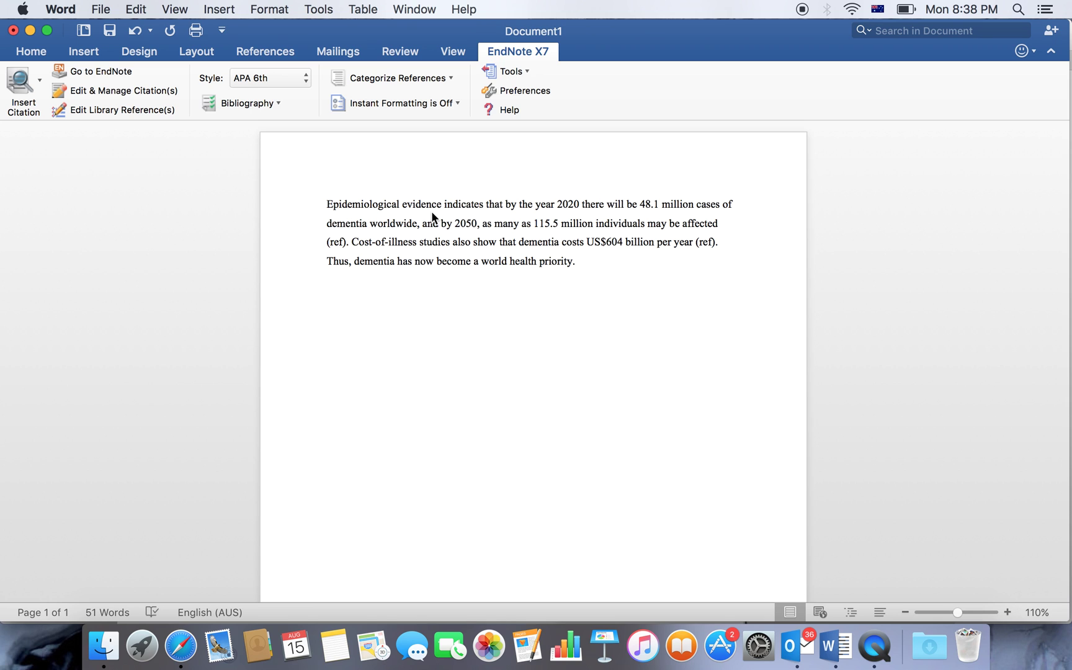
{"action": "key", "text": "super+Tab"}
{"action": "left_click", "coordinate": [171, 60]}
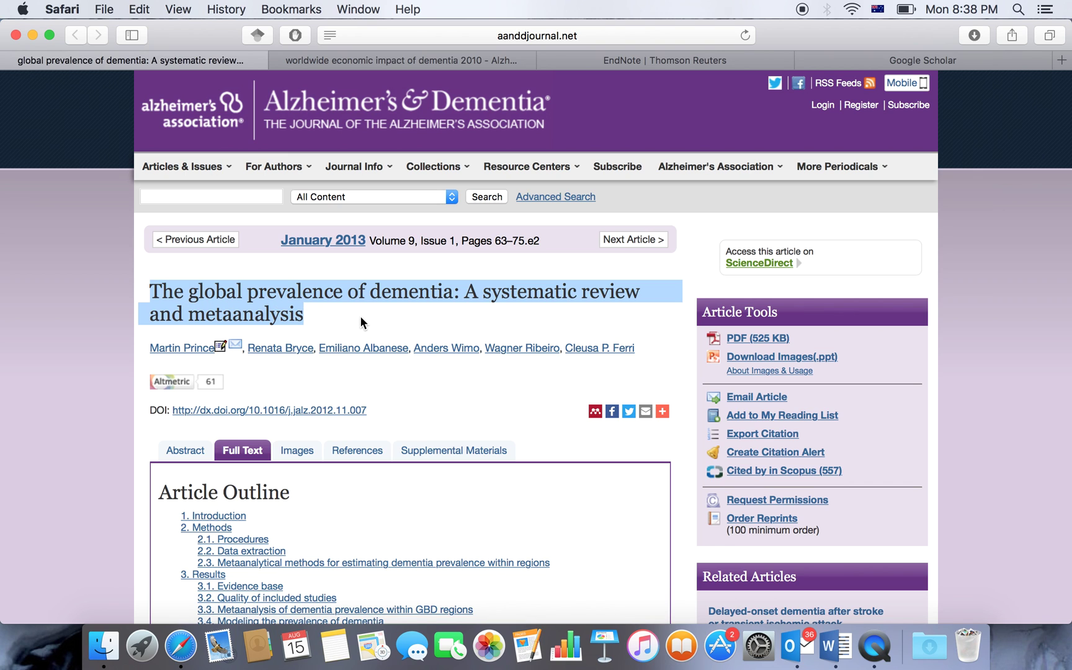
- Search Google Scholar for 'The global prevalence of dementia: A systematic review and metaanalysis'
{"action": "scroll", "coordinate": [316, 311], "scroll_direction": "down", "scroll_amount": 15}
{"action": "scroll", "coordinate": [316, 310], "scroll_direction": "up", "scroll_amount": 15}
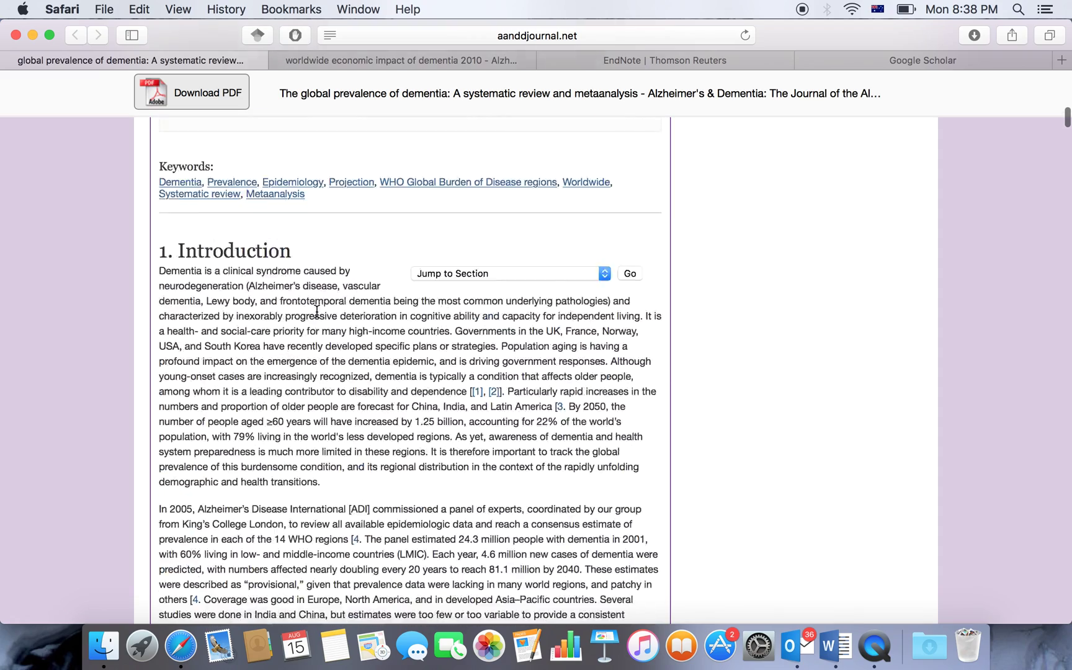
{"action": "key", "text": "super+c"}
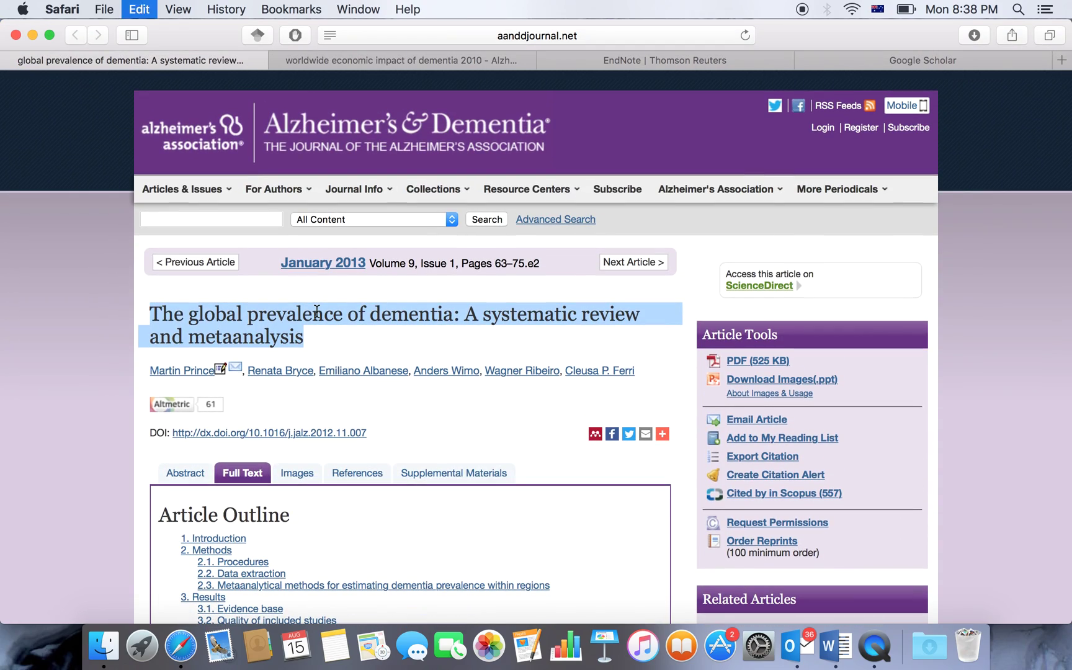
{"action": "left_click", "coordinate": [871, 64]}
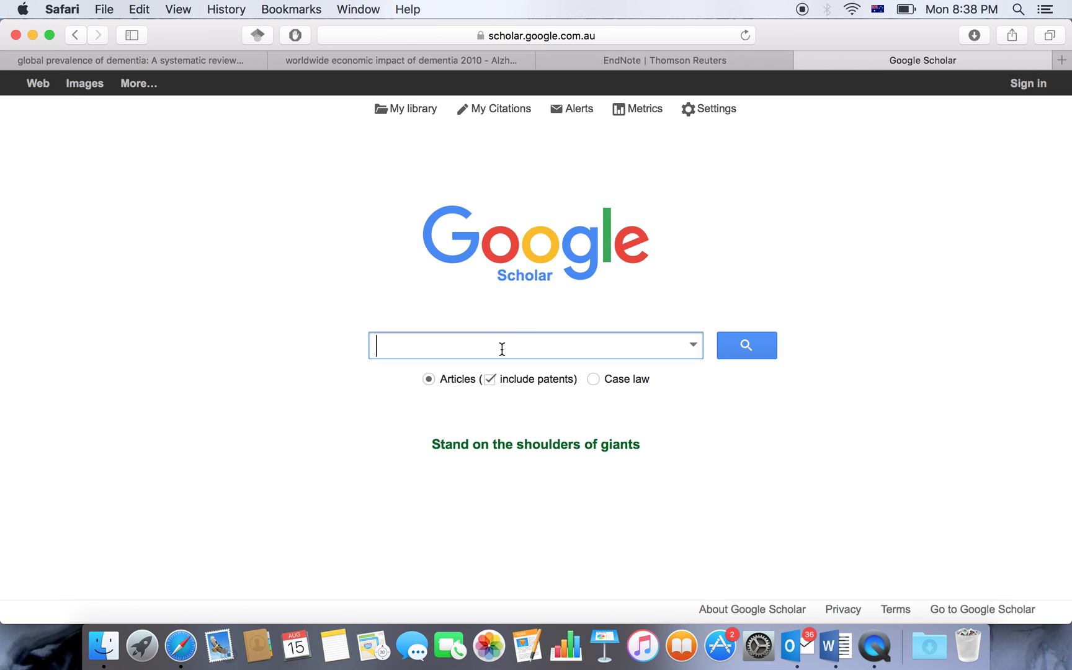
{"action": "key", "text": "super+v"}
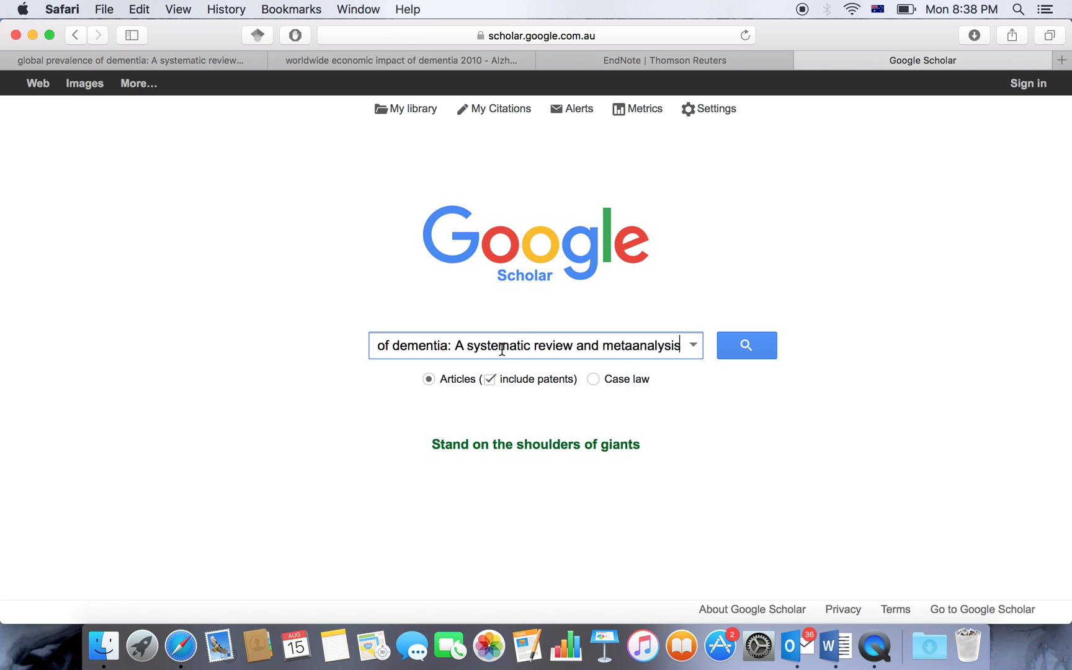
{"action": "key", "text": "Return"}
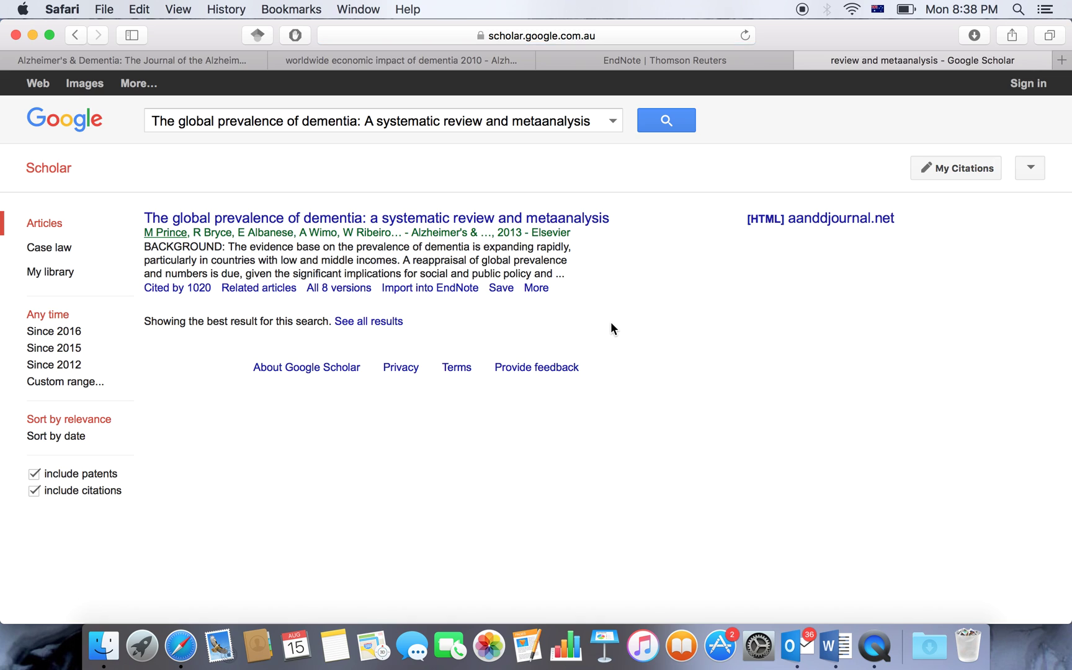
{"action": "left_click", "coordinate": [435, 290]}
{"action": "left_click", "coordinate": [1028, 172]}
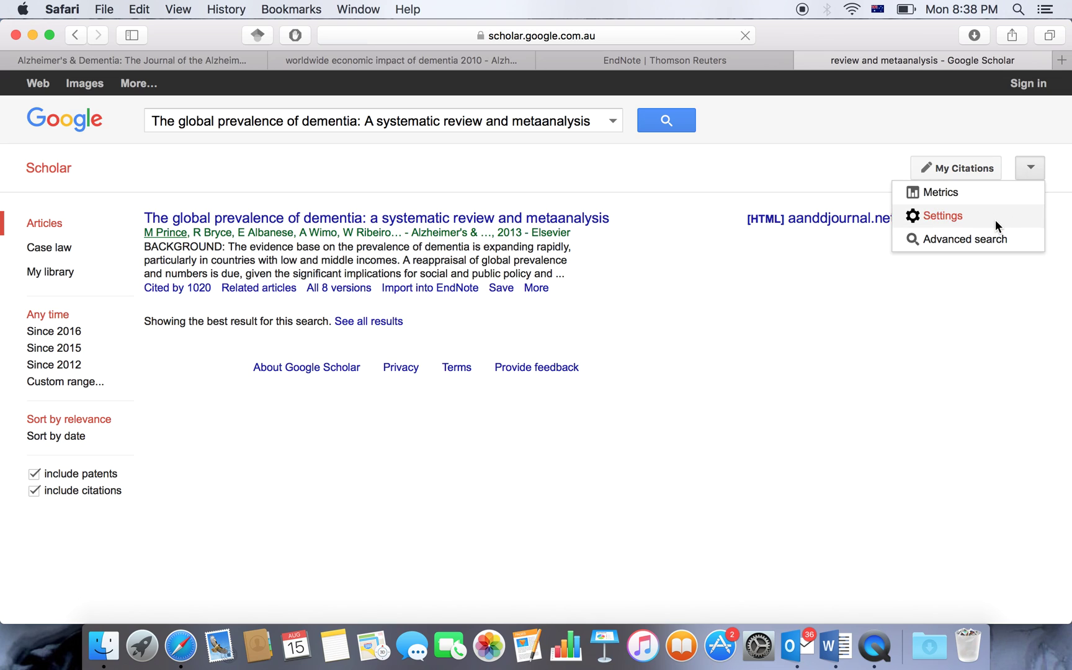
{"action": "left_click", "coordinate": [995, 220]}
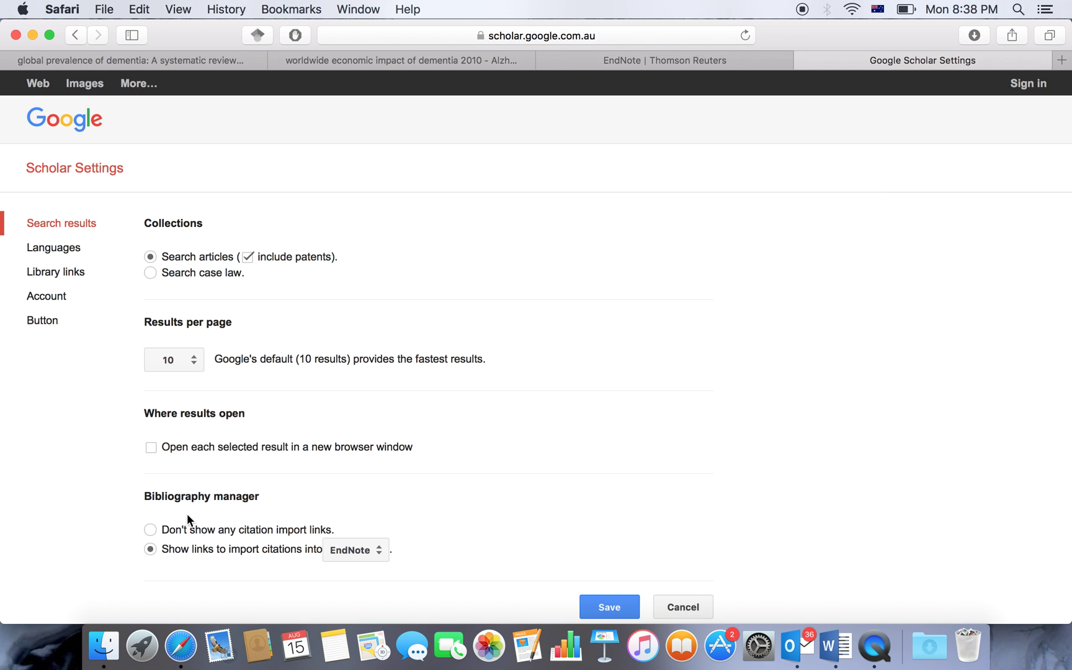
{"action": "left_click", "coordinate": [356, 552]}
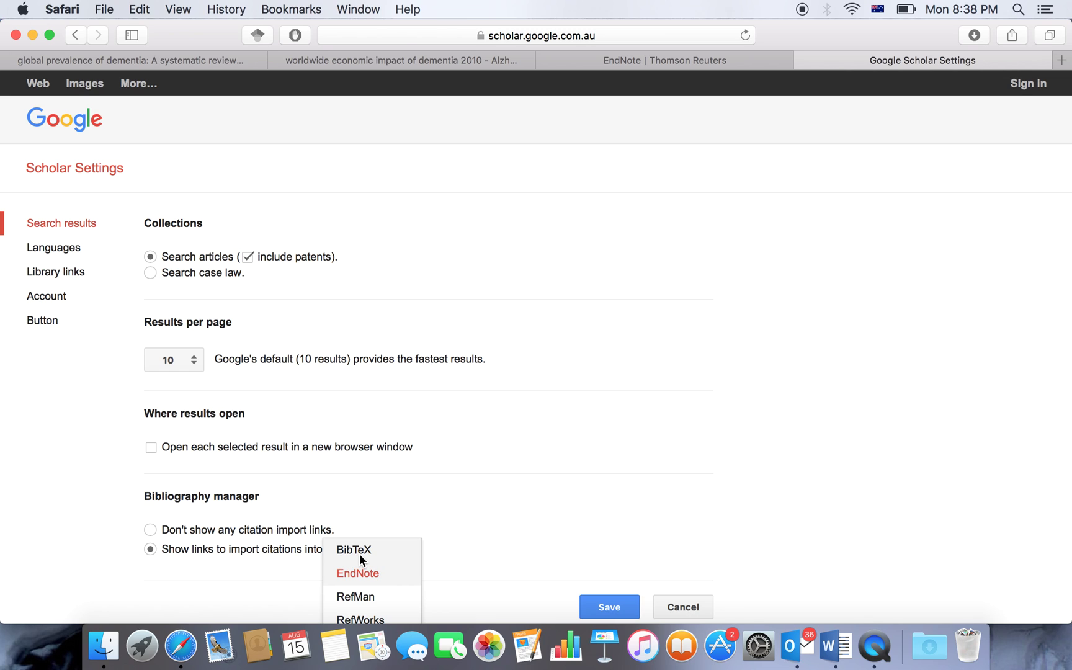
{"action": "left_click", "coordinate": [367, 577]}
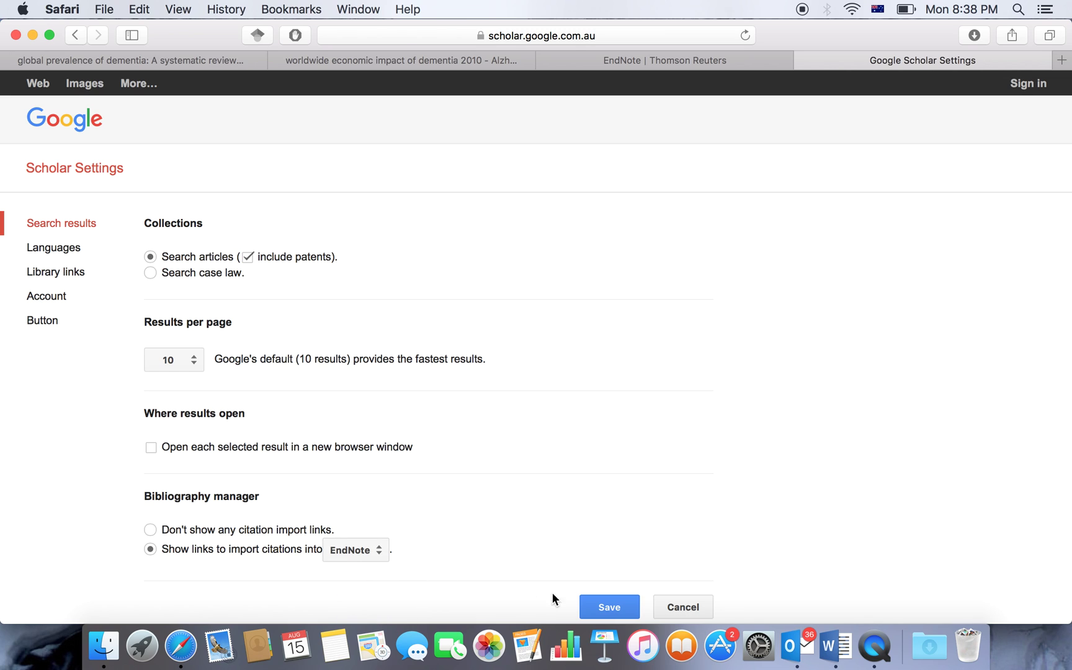
{"action": "left_click", "coordinate": [604, 607]}
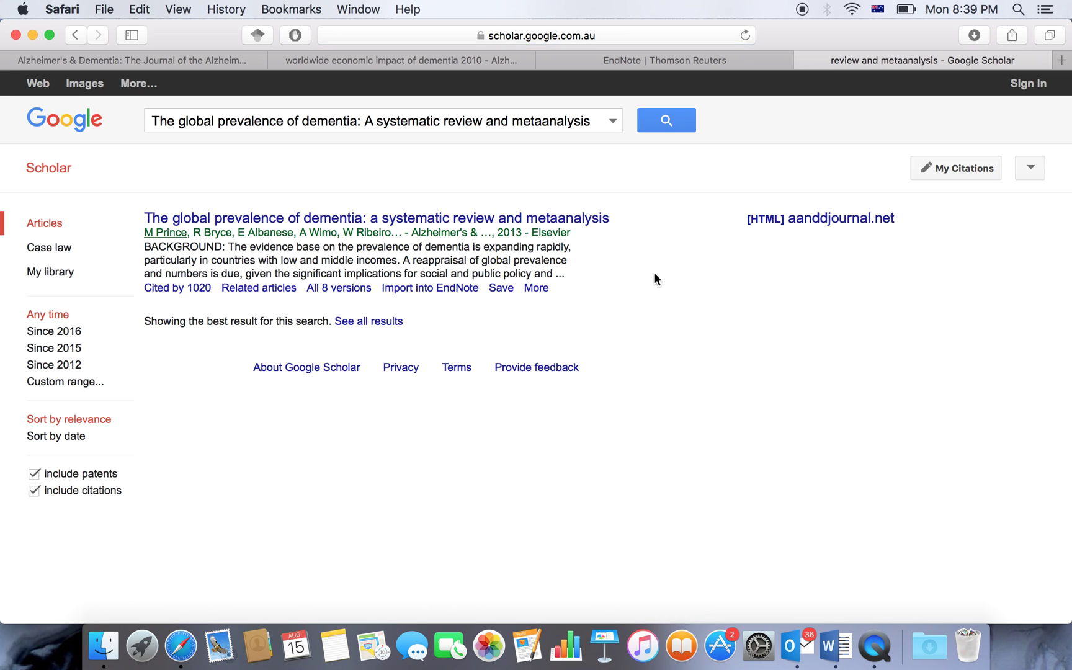
- Download the article's EndNote citation and reveal scholar.enw in Finder's Downloads folder
{"action": "left_click", "coordinate": [426, 291]}
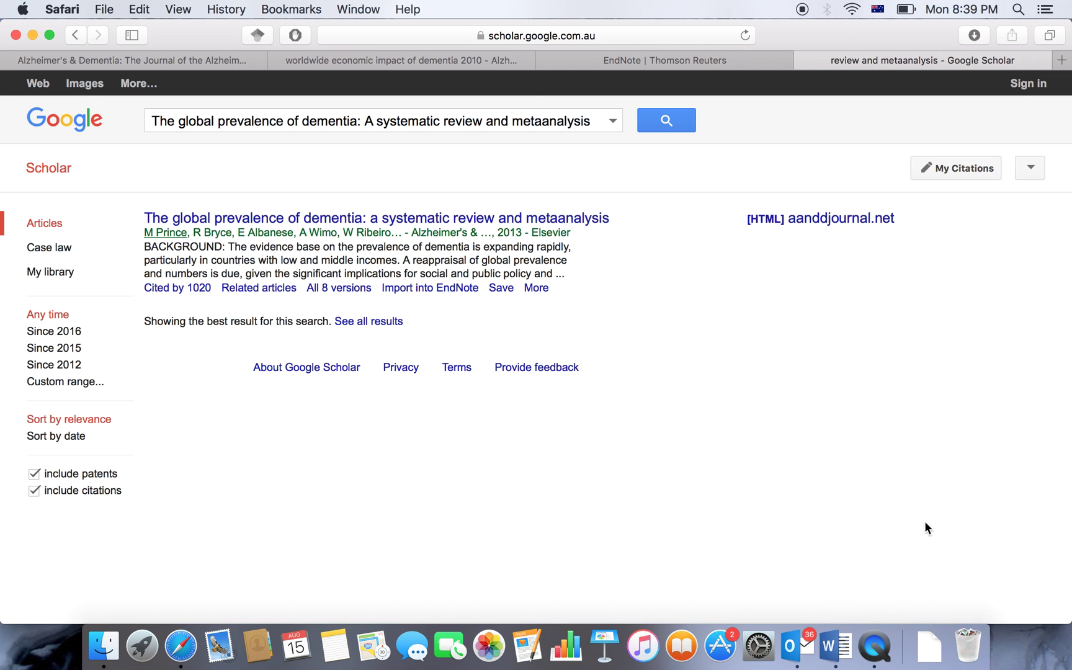
{"action": "left_click", "coordinate": [928, 649]}
{"action": "left_click", "coordinate": [935, 531]}
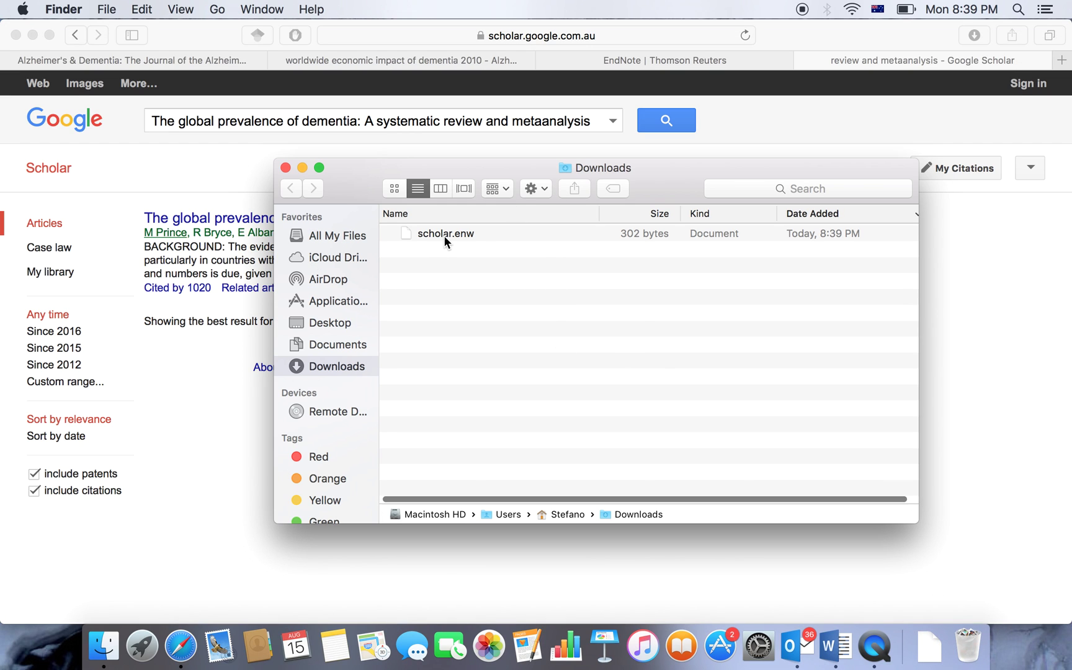
- Open scholar.enw with EndNote X7 to import the Prince 2013 prevalence article
{"action": "right_click", "coordinate": [444, 235]}
{"action": "mouse_move", "coordinate": [559, 260]}
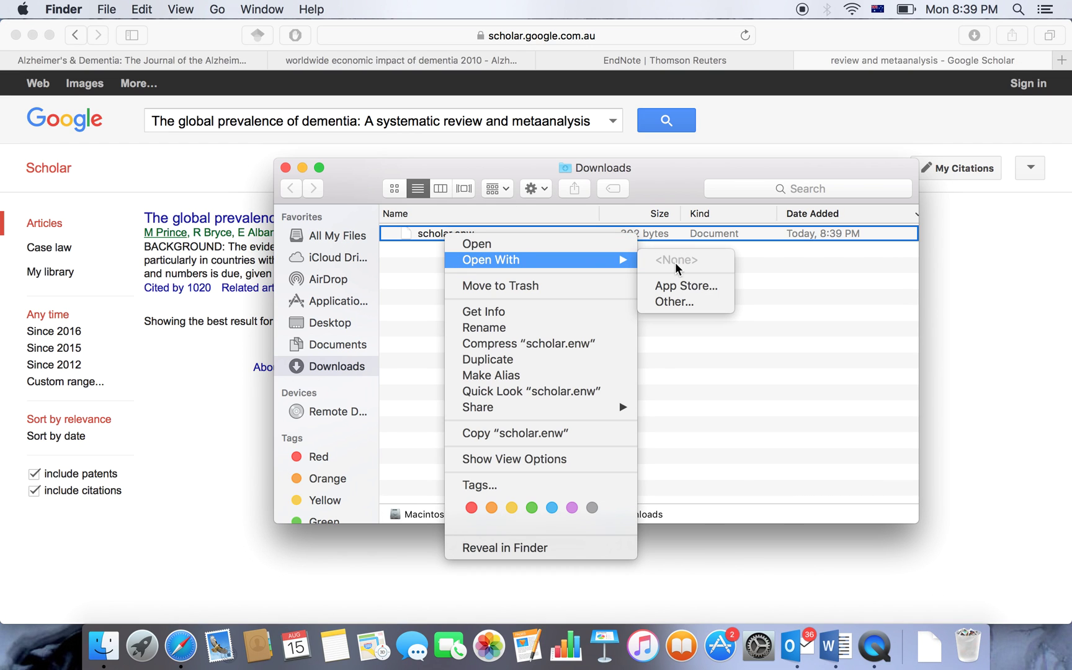
{"action": "left_click", "coordinate": [685, 300]}
{"action": "scroll", "coordinate": [424, 268], "scroll_direction": "down", "scroll_amount": 5}
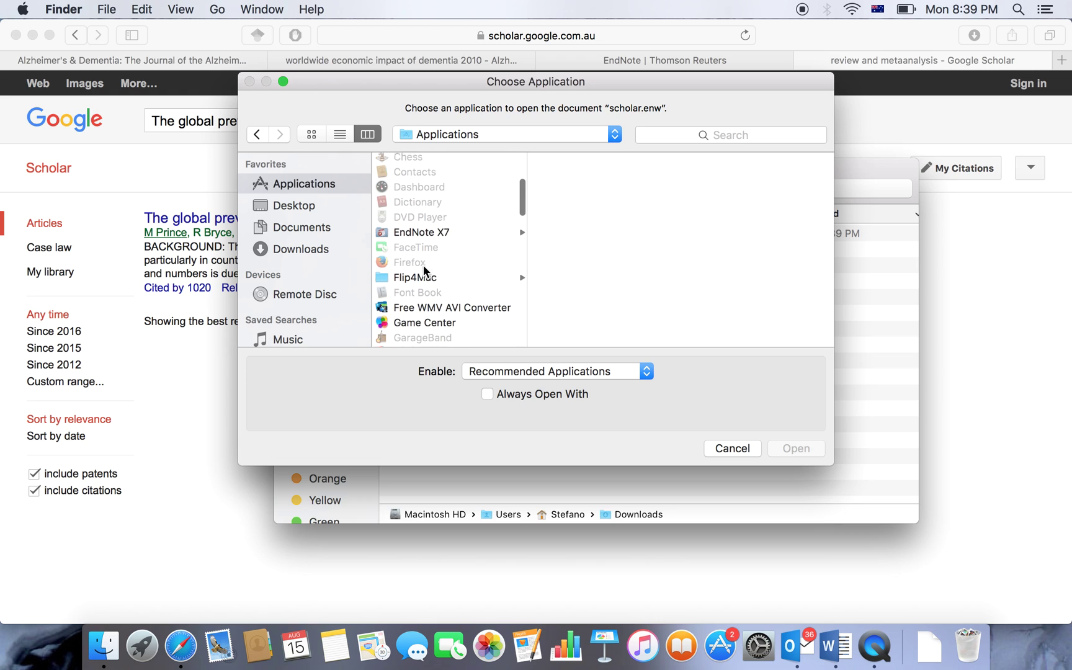
{"action": "left_click", "coordinate": [434, 228]}
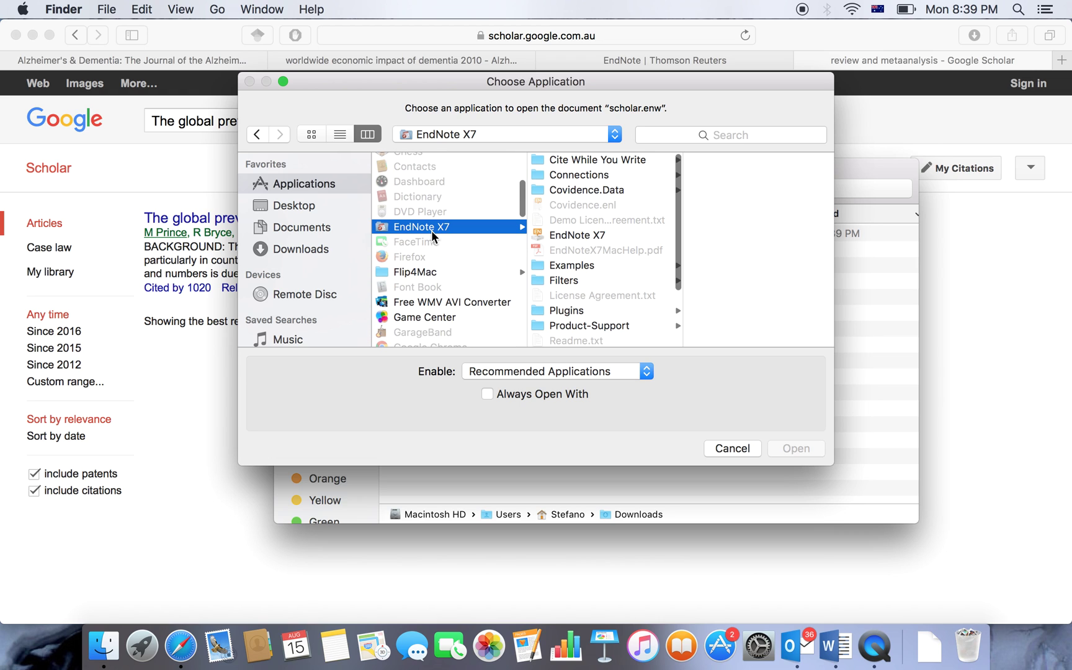
{"action": "left_click", "coordinate": [562, 236]}
{"action": "left_click", "coordinate": [796, 449]}
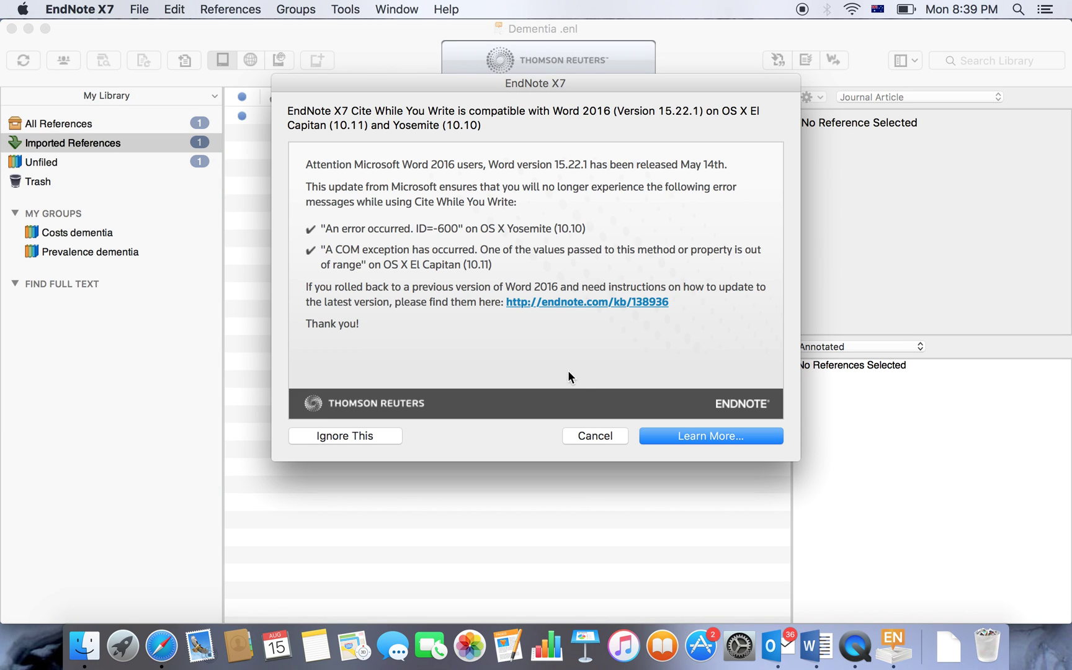
- Dismiss the Word compatibility notice and view the imported Prince reference's details
{"action": "left_click", "coordinate": [590, 436]}
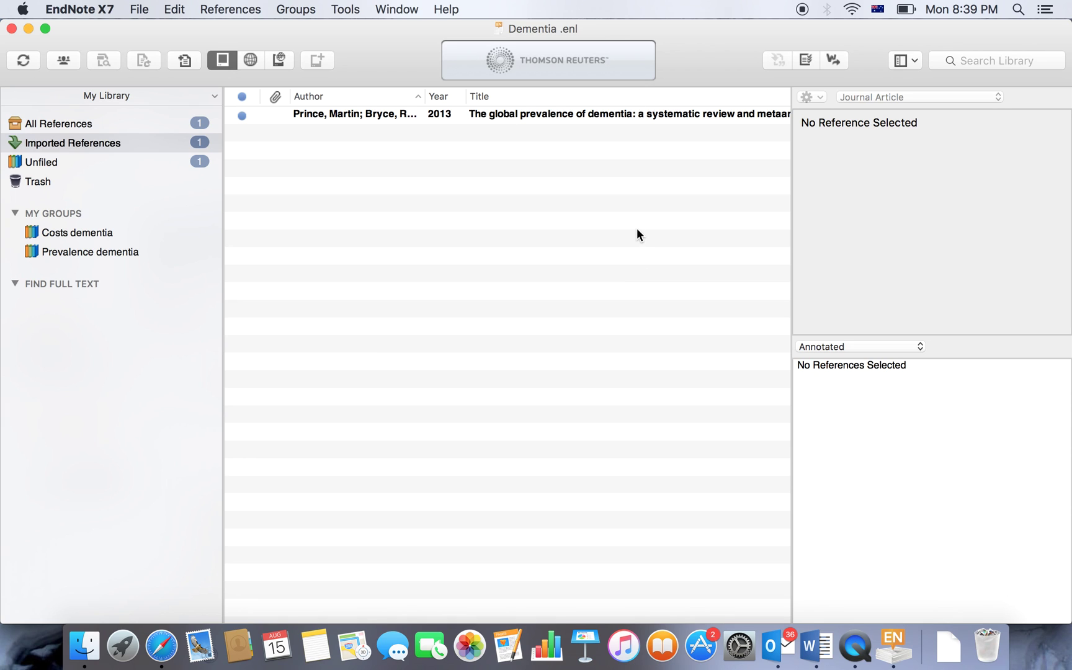
{"action": "left_click", "coordinate": [512, 115]}
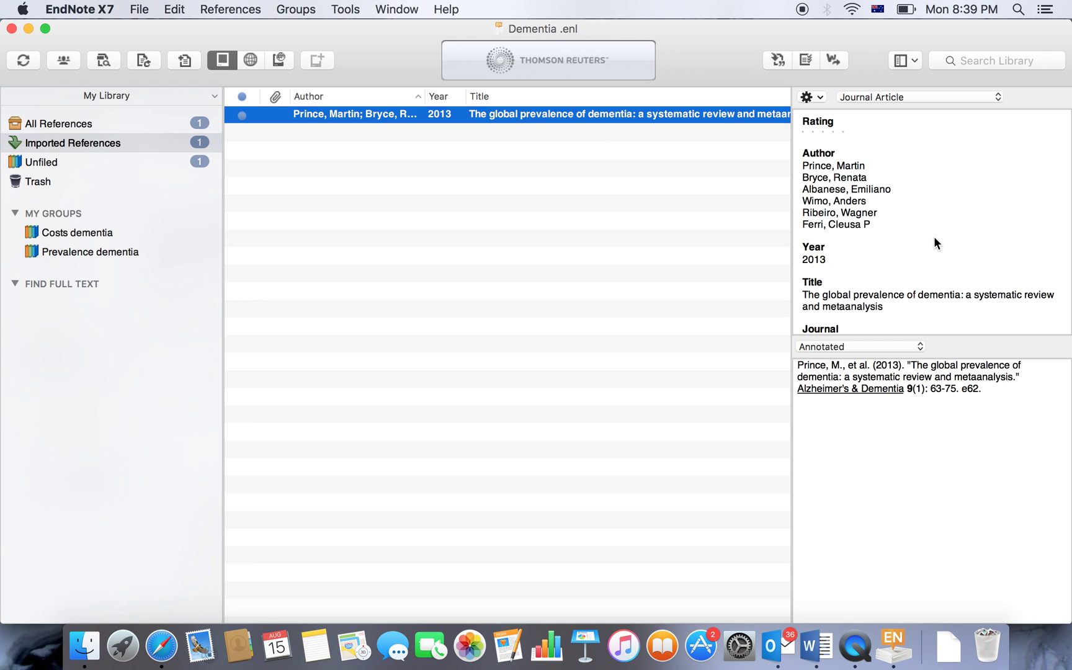
{"action": "scroll", "coordinate": [933, 235], "scroll_direction": "down", "scroll_amount": 5}
{"action": "scroll", "coordinate": [934, 235], "scroll_direction": "down", "scroll_amount": 5}
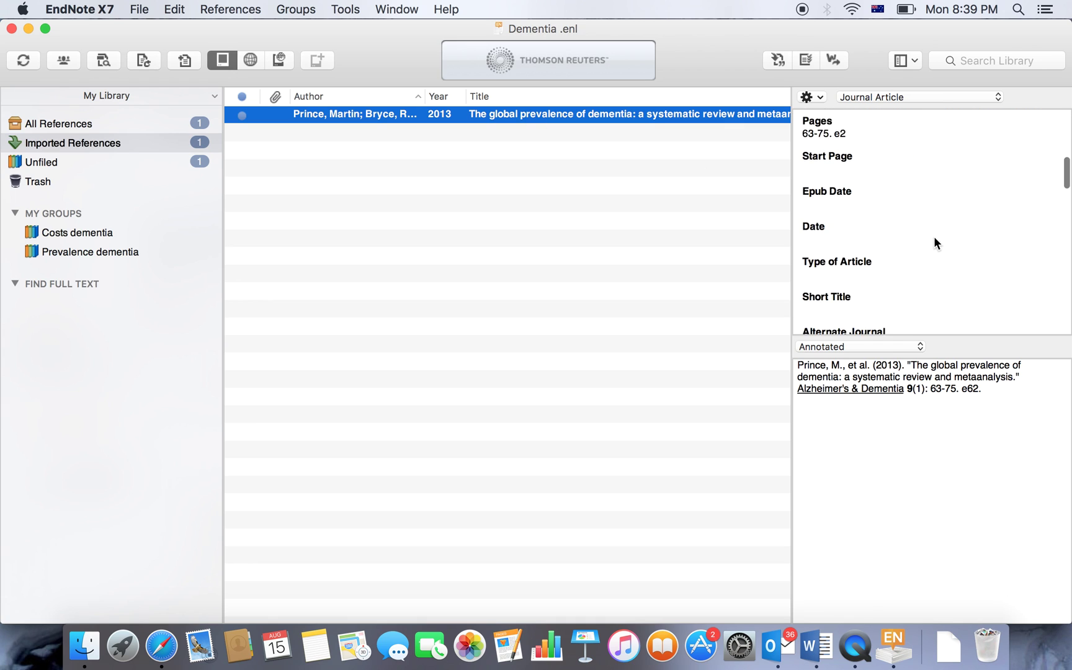
{"action": "scroll", "coordinate": [934, 235], "scroll_direction": "up", "scroll_amount": 8}
{"action": "scroll", "coordinate": [934, 236], "scroll_direction": "down", "scroll_amount": 2}
- Remove the trailing '. e2' so Pages reads 63-75, and save the record
{"action": "left_click", "coordinate": [867, 309]}
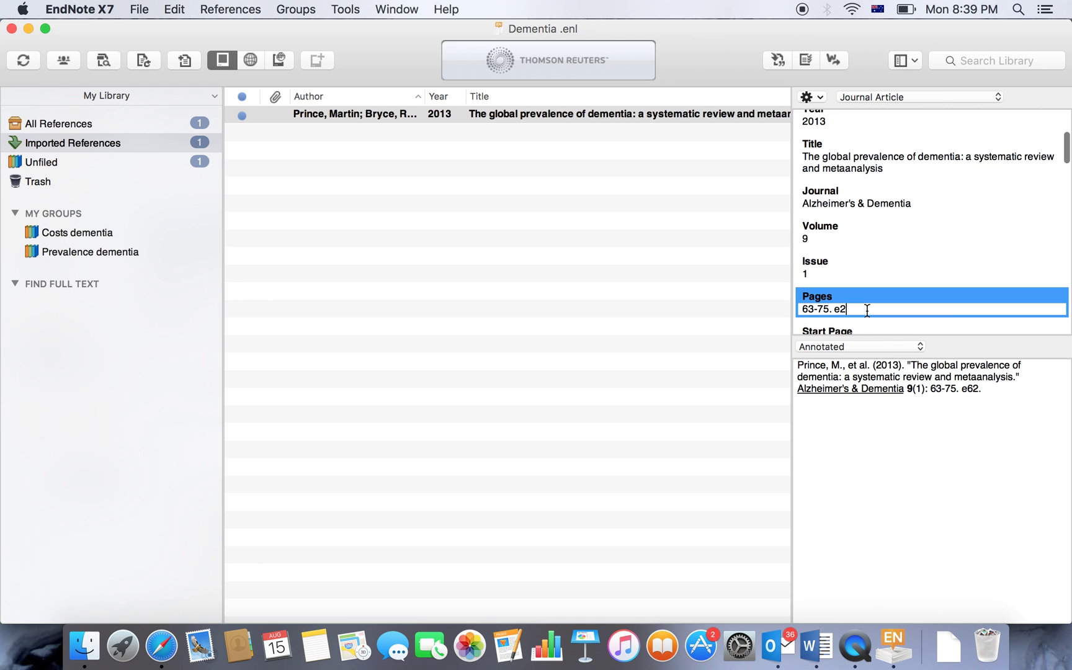
{"action": "key", "text": "BackSpace"}
{"action": "key", "text": "BackSpace"}
{"action": "key", "text": "BackSpace"}
{"action": "key", "text": "BackSpace"}
{"action": "left_click", "coordinate": [611, 246]}
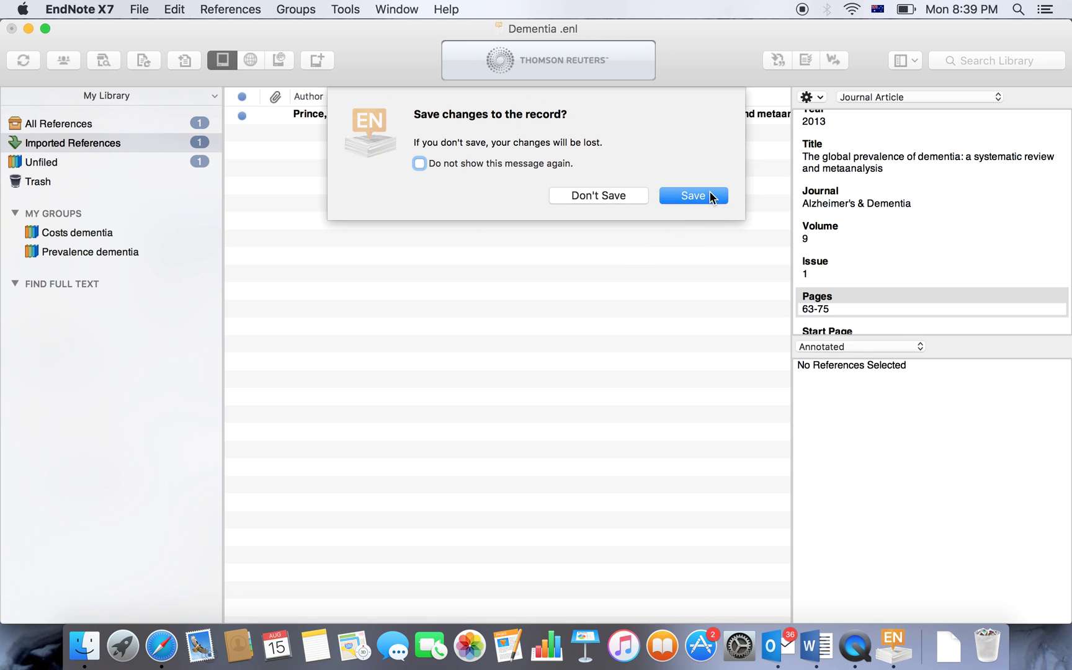
{"action": "left_click", "coordinate": [707, 195]}
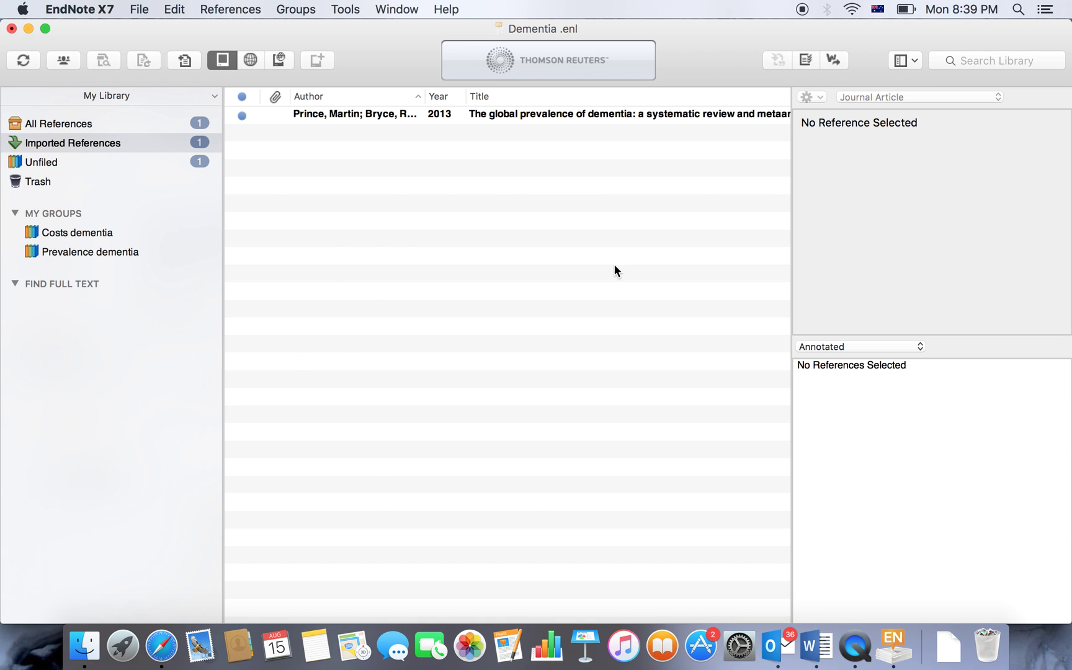
- Search Scholar for 'The worldwide economic impact of dementia 2010' and download its EndNote citation
{"action": "left_click", "coordinate": [162, 641]}
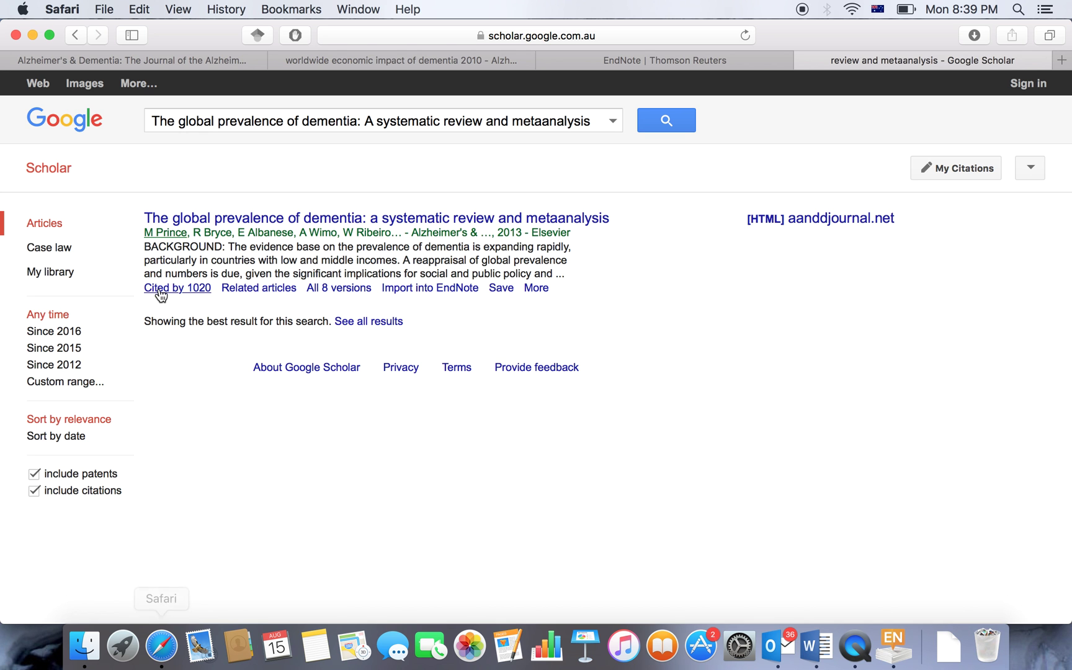
{"action": "left_click", "coordinate": [342, 65]}
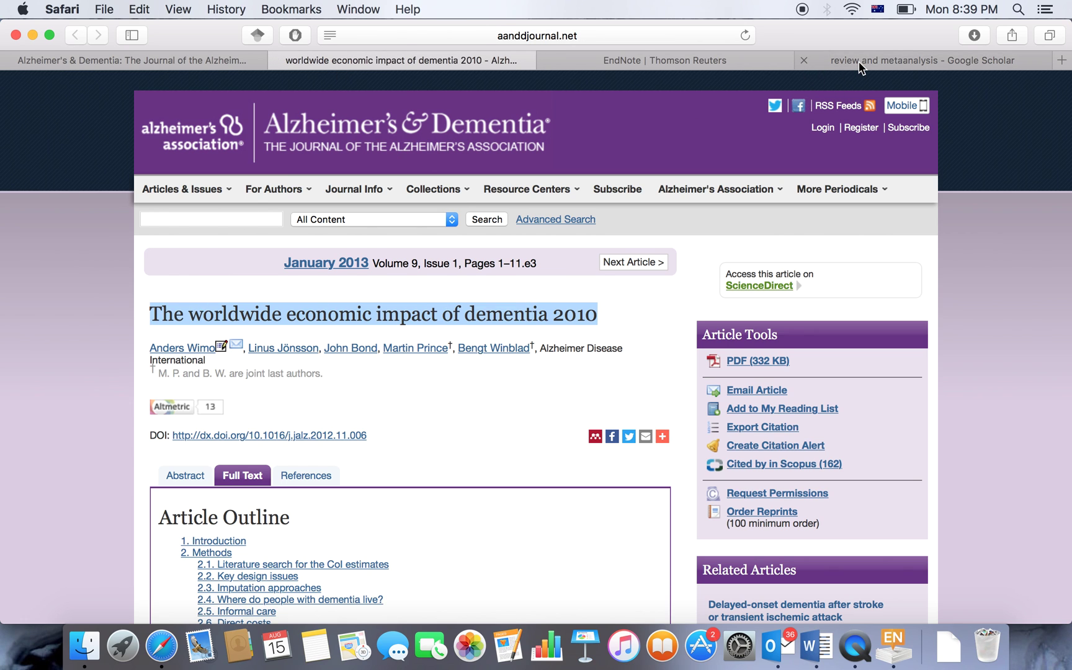
{"action": "left_click", "coordinate": [844, 61]}
{"action": "triple_click", "coordinate": [498, 118]}
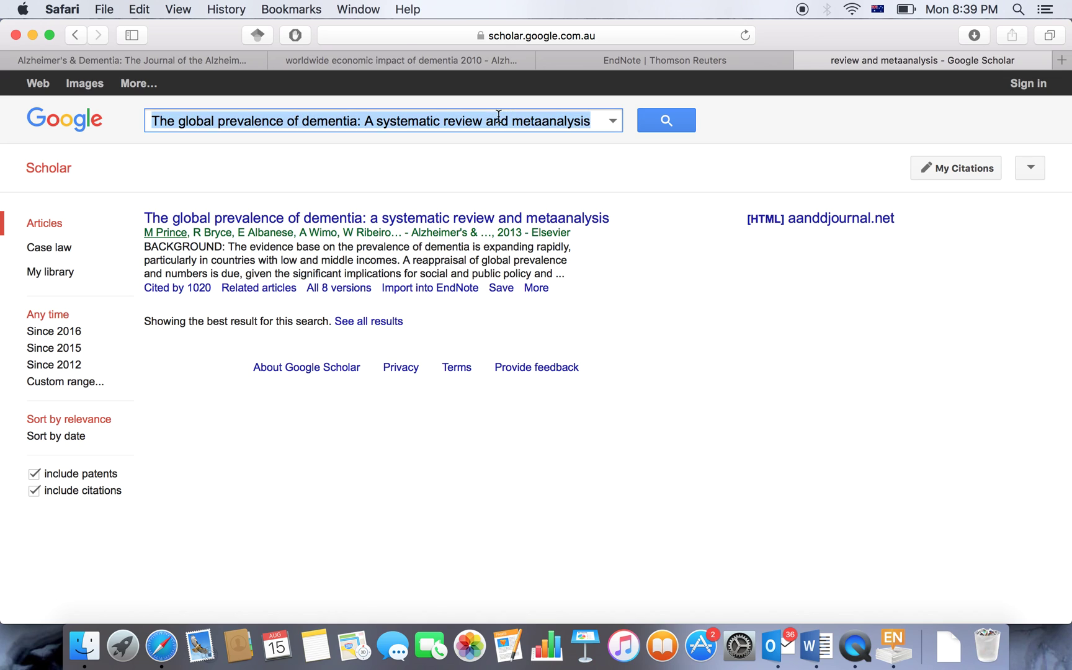
{"action": "type", "text": "The worldwide economic impact of dementia 2010"}
{"action": "key", "text": "Return"}
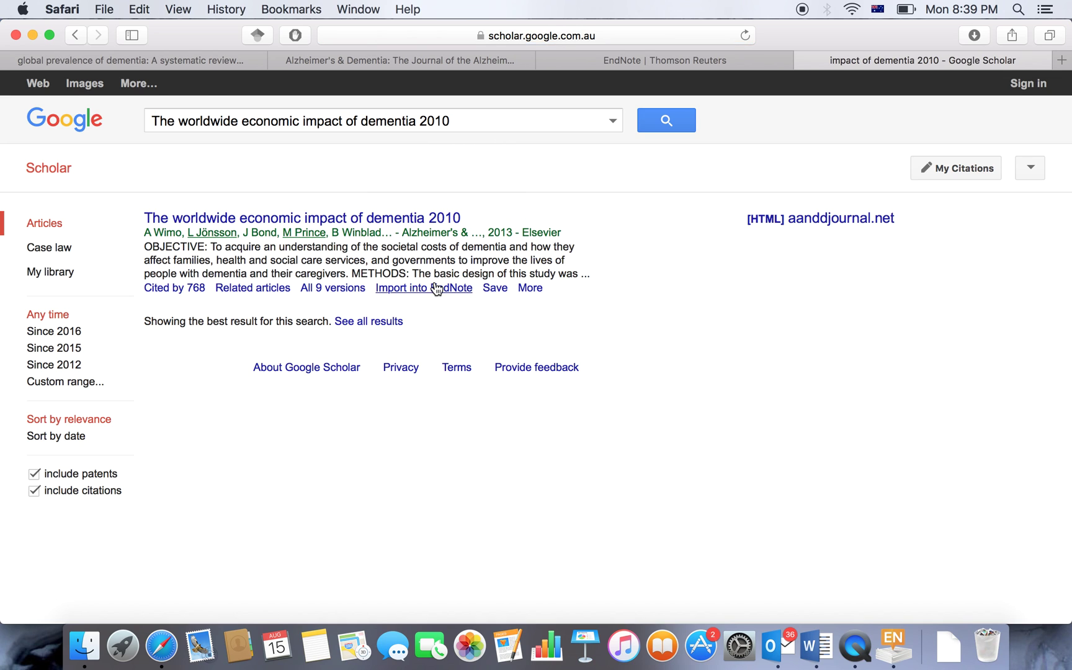
{"action": "left_click", "coordinate": [434, 287]}
- Open scholar-2.enw from Downloads with EndNote X7, importing the Wimo 2013 reference
{"action": "left_click", "coordinate": [947, 642]}
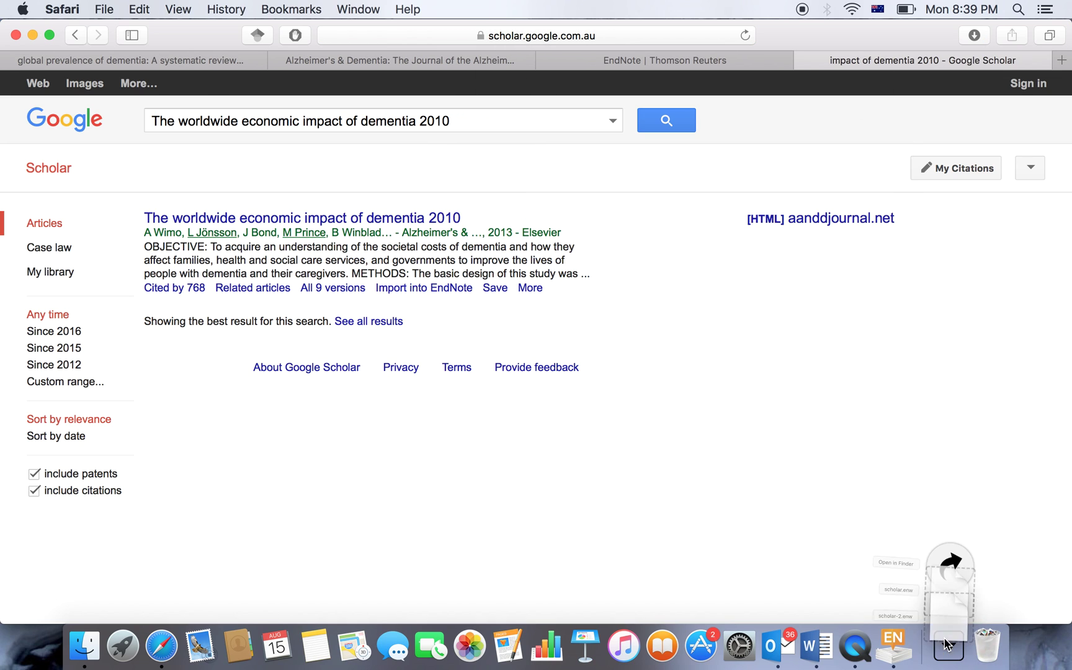
{"action": "left_click", "coordinate": [953, 478]}
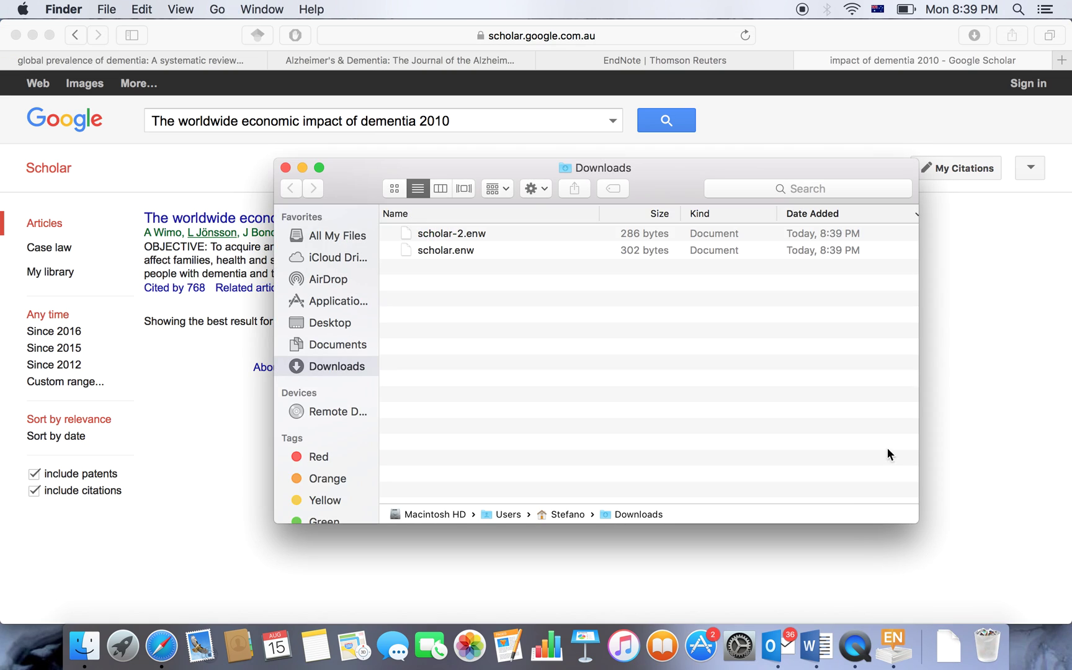
{"action": "right_click", "coordinate": [473, 234]}
{"action": "mouse_move", "coordinate": [496, 258]}
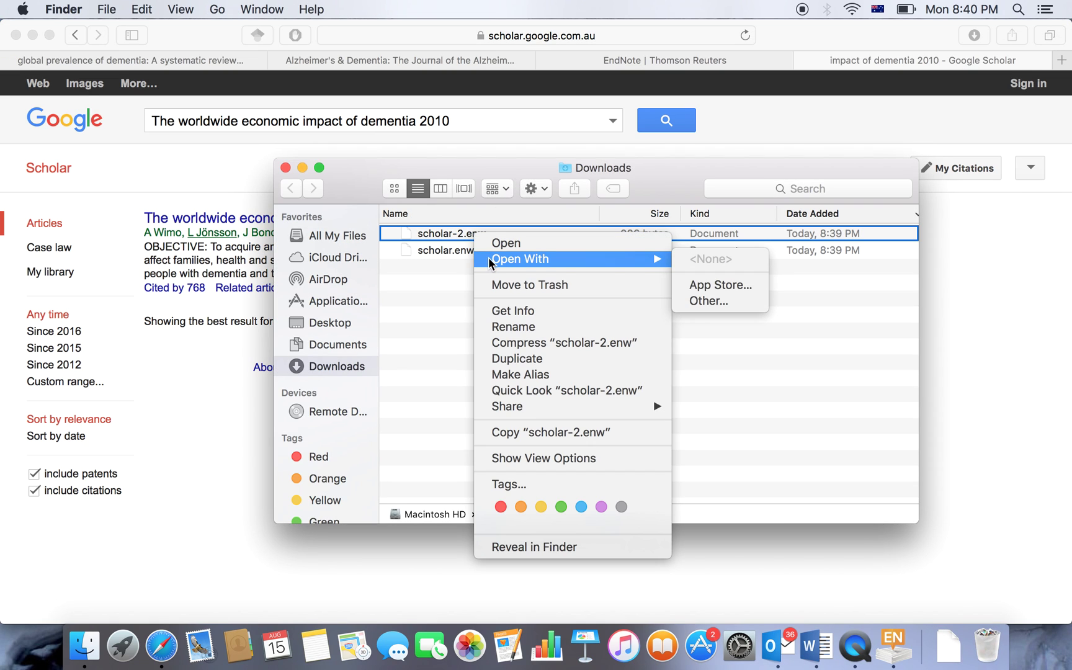
{"action": "left_click", "coordinate": [705, 302]}
{"action": "scroll", "coordinate": [414, 269], "scroll_direction": "down", "scroll_amount": 5}
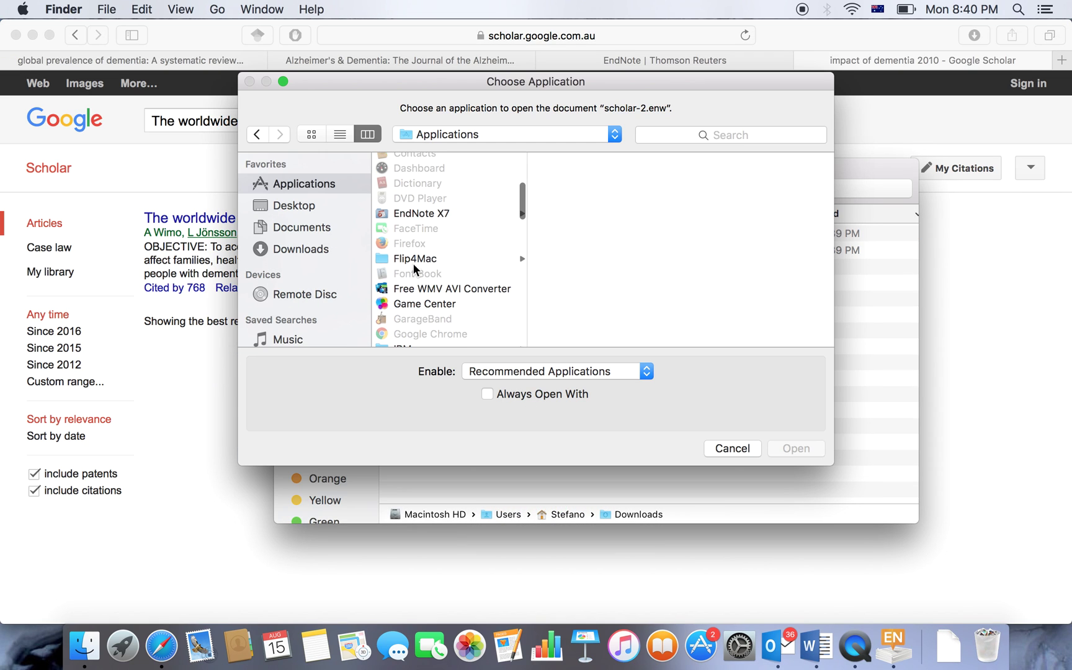
{"action": "left_click", "coordinate": [437, 214]}
{"action": "left_click", "coordinate": [600, 236]}
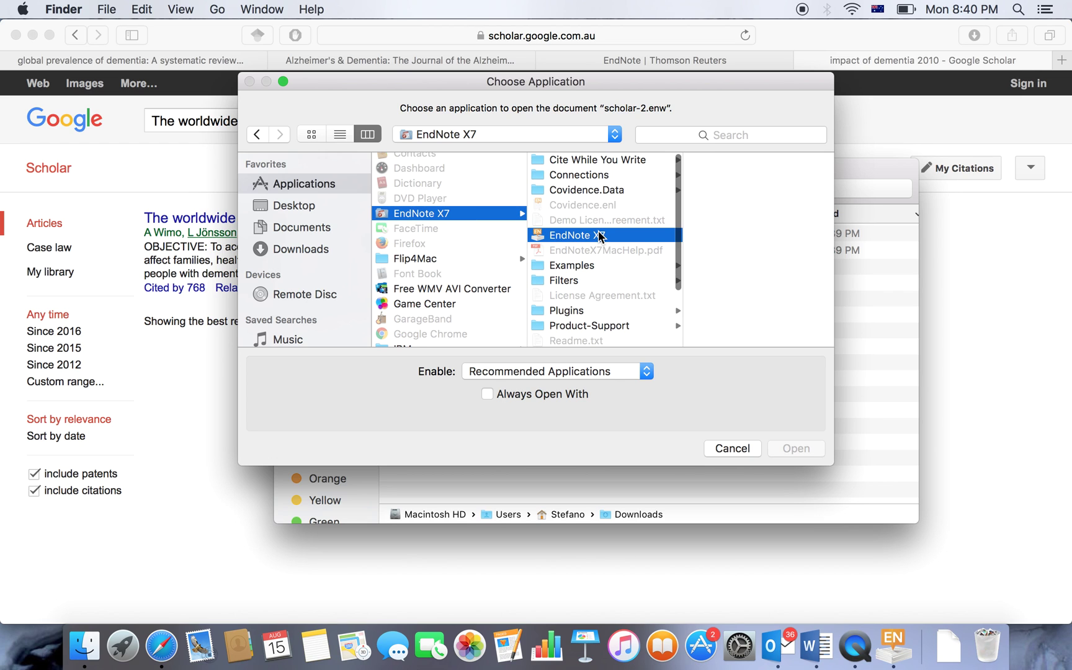
{"action": "left_click", "coordinate": [799, 447]}
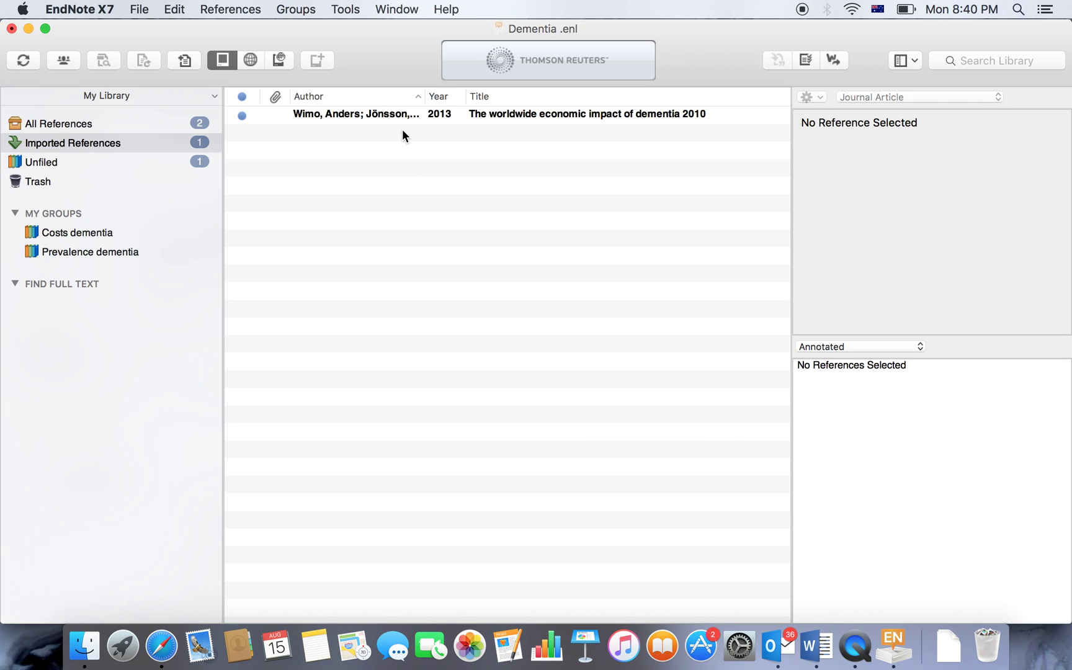
- Show All References so the Prince and Wimo 2013 records list together, viewing Prince's details
{"action": "left_click", "coordinate": [411, 115]}
{"action": "left_click", "coordinate": [155, 123]}
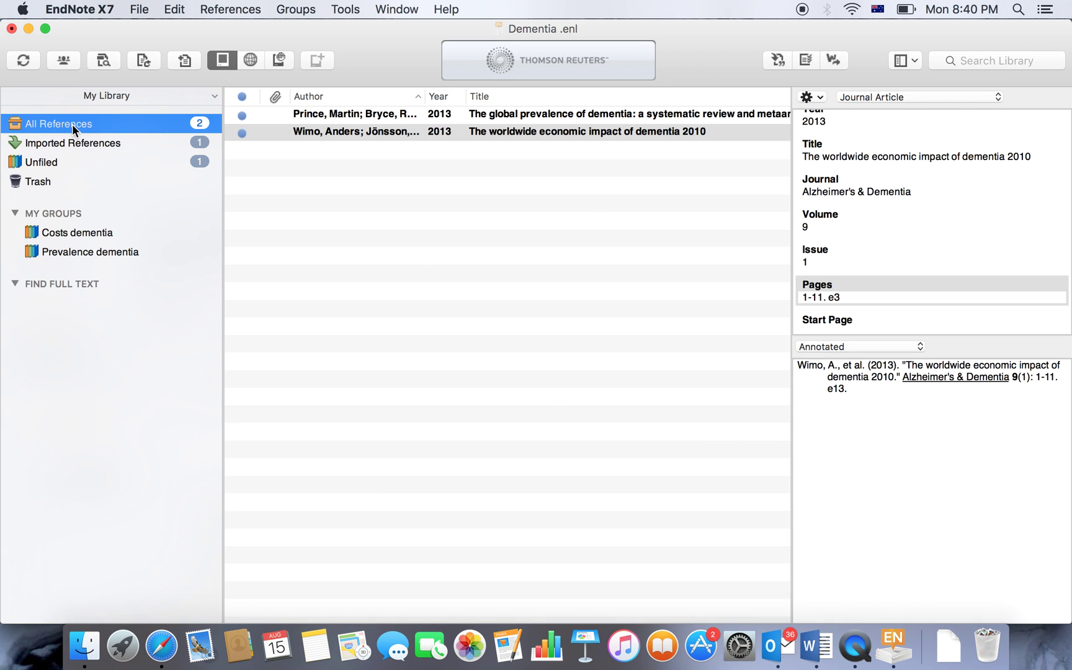
{"action": "left_click", "coordinate": [349, 113]}
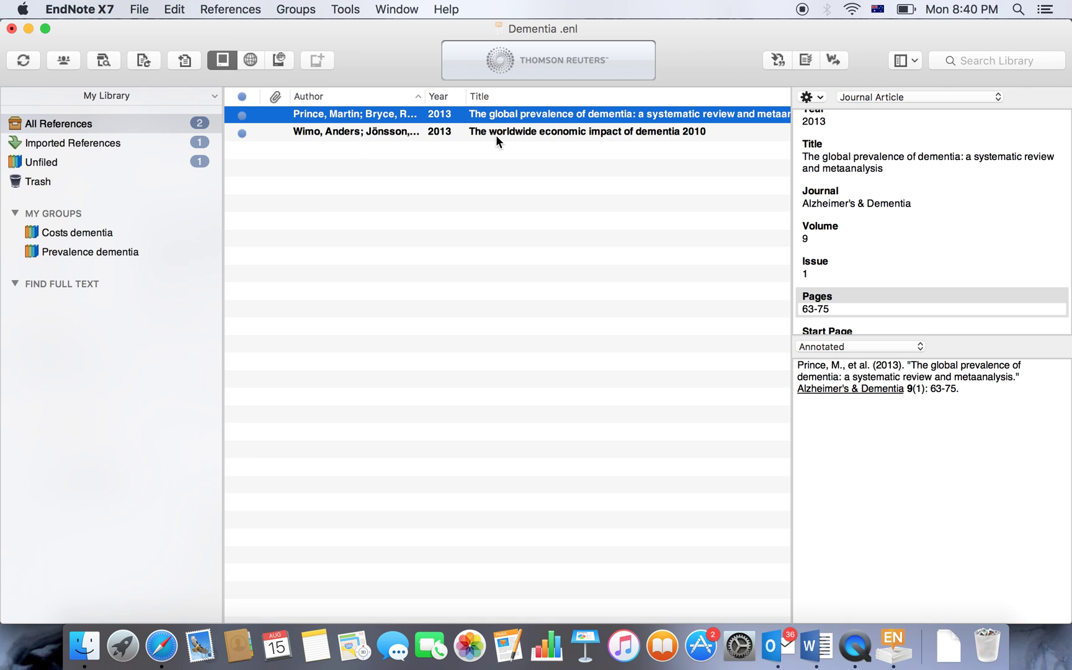
{"action": "right_click", "coordinate": [64, 211]}
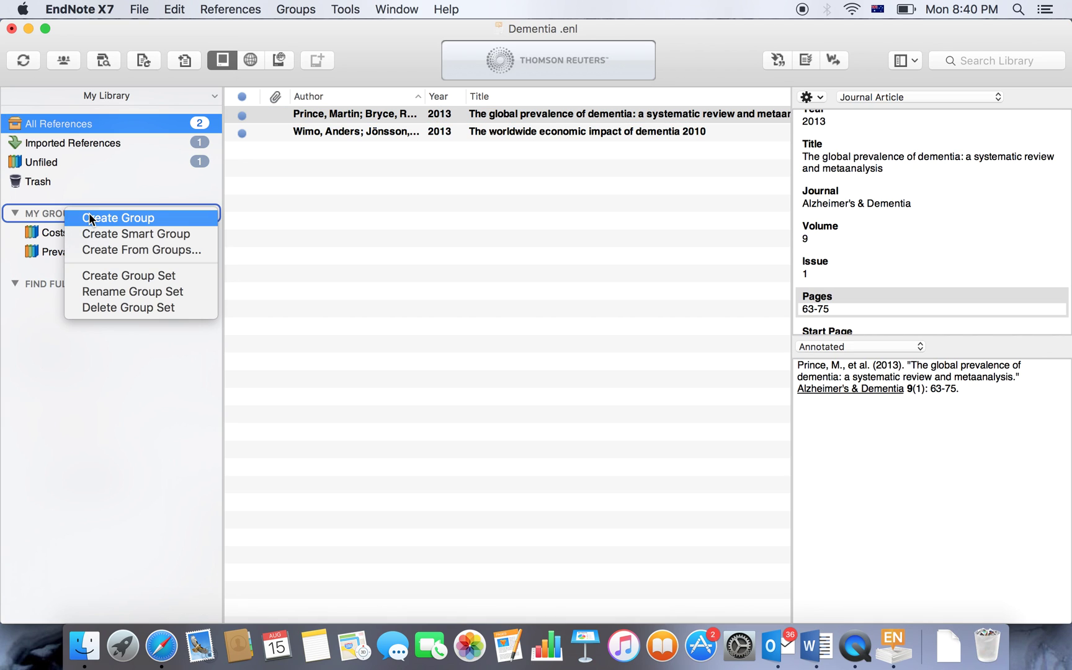
- Create a group named 'New Group' under My Groups
{"action": "left_click", "coordinate": [90, 217]}
{"action": "type", "text": "New"}
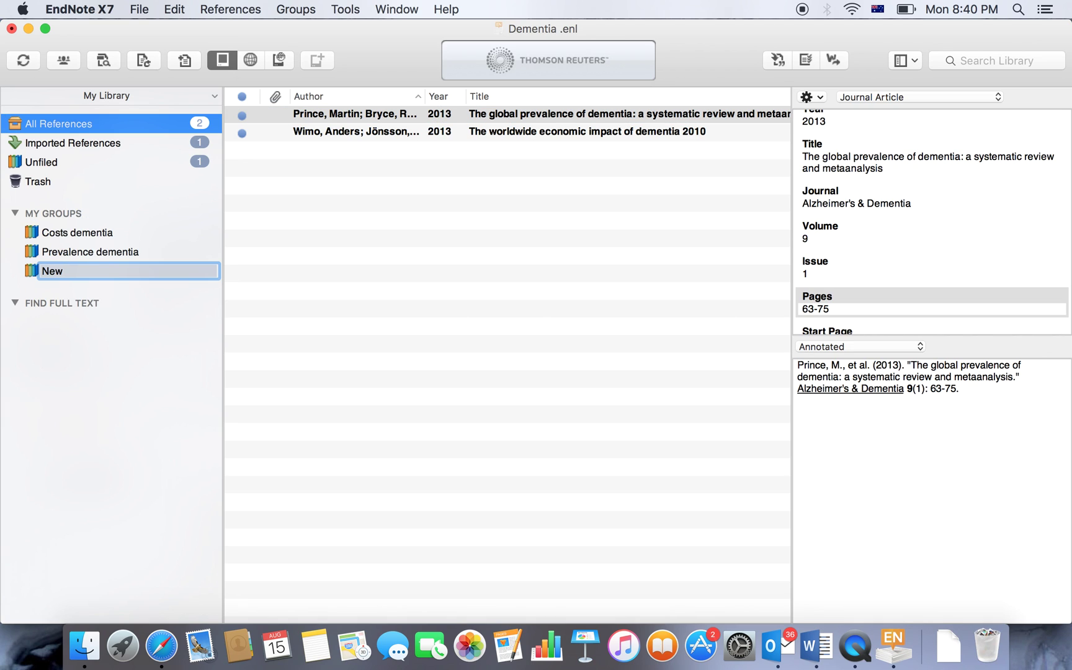
{"action": "type", "text": " Group"}
{"action": "key", "text": "Return"}
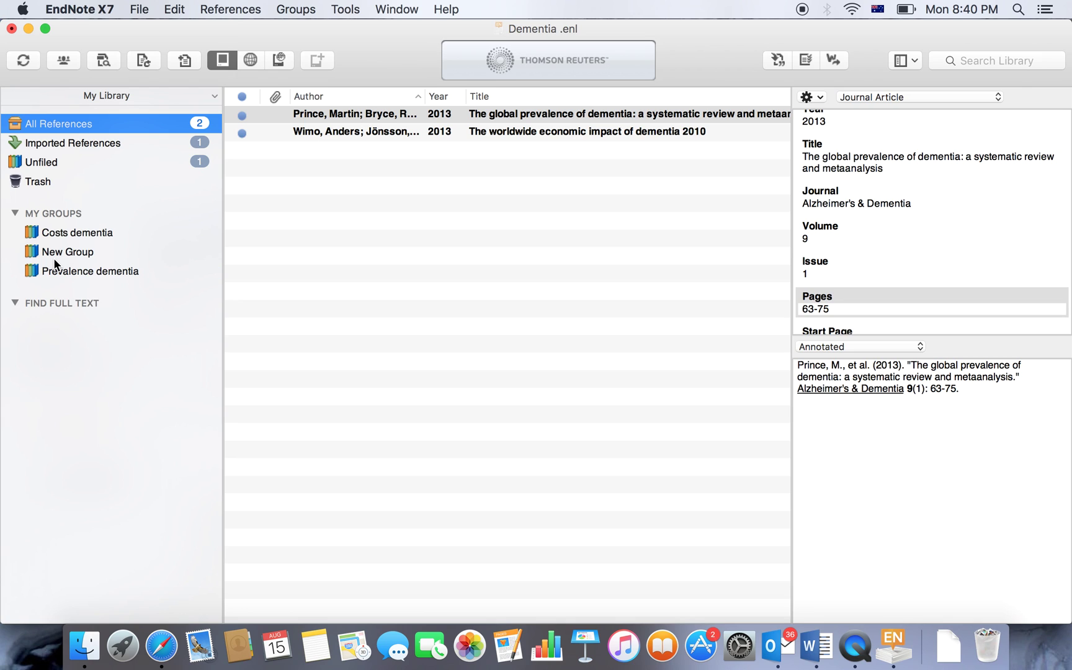
- Drag Prince into Prevalence dementia and Wimo into Costs dementia
{"action": "left_click", "coordinate": [497, 116]}
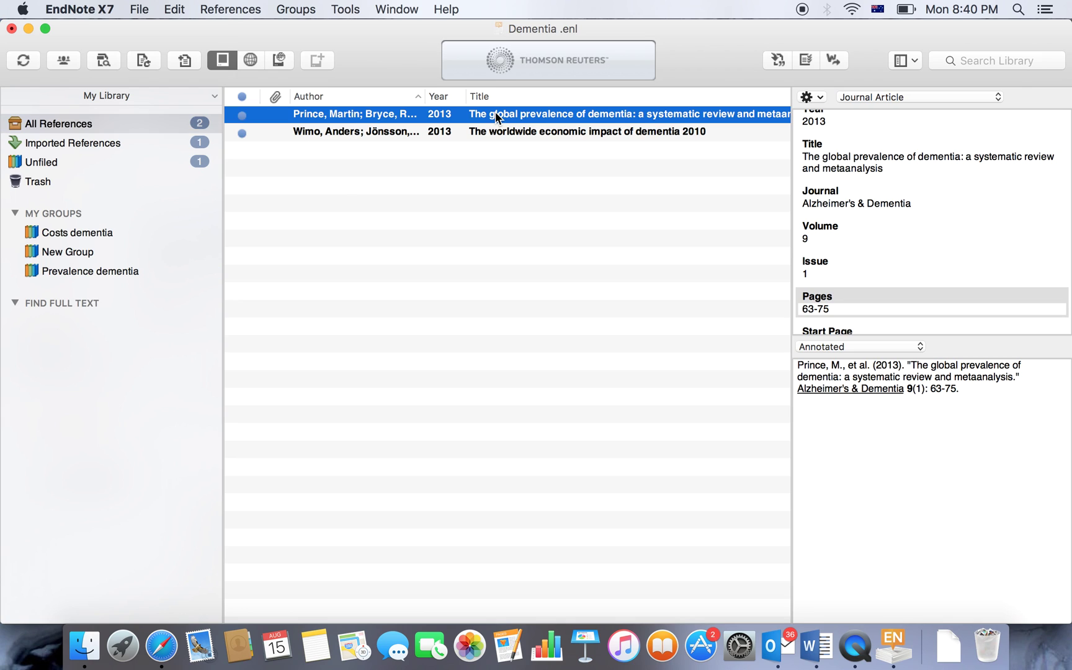
{"action": "left_click_drag", "start_coordinate": [617, 113], "coordinate": [157, 279]}
{"action": "left_click", "coordinate": [428, 135]}
{"action": "left_click_drag", "start_coordinate": [481, 134], "coordinate": [89, 237]}
- Delete the empty New Group
{"action": "right_click", "coordinate": [76, 250]}
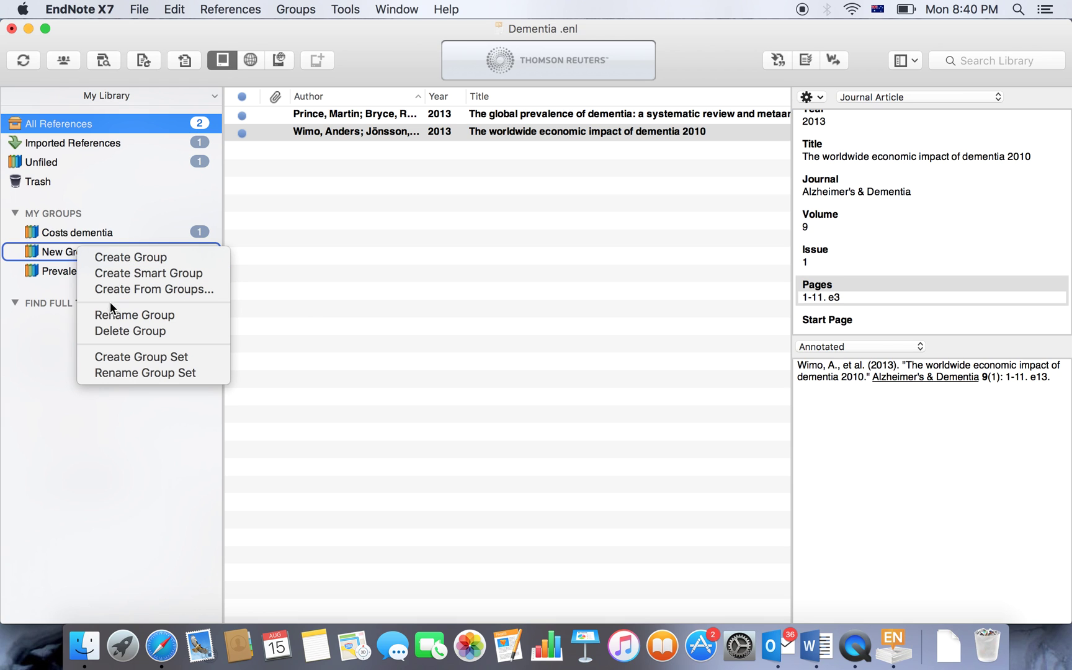
{"action": "left_click", "coordinate": [113, 330]}
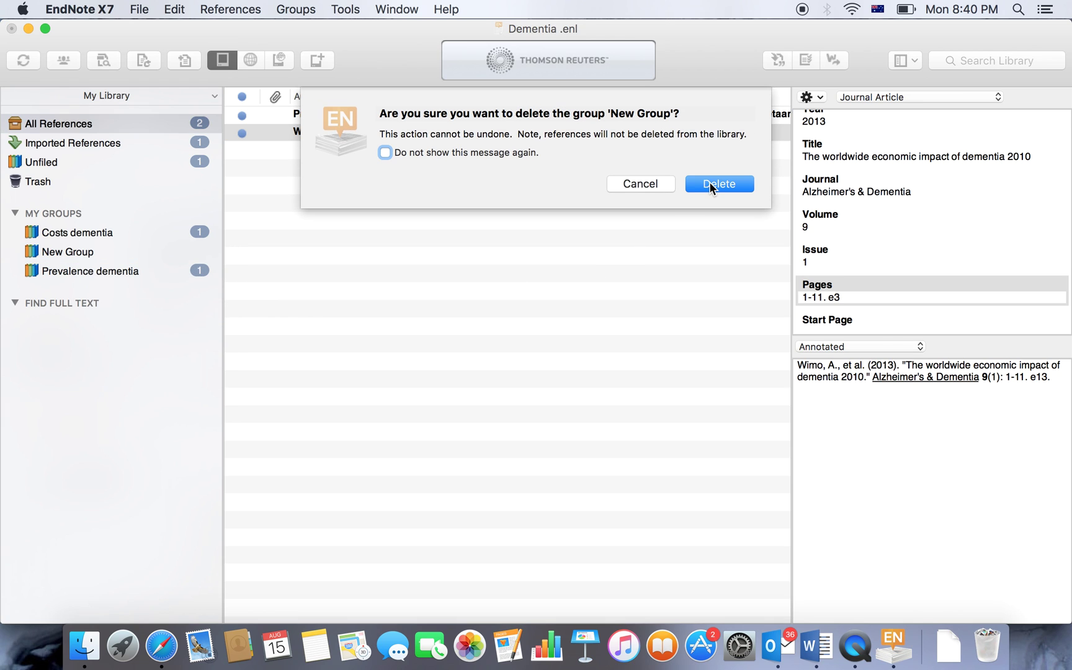
{"action": "left_click", "coordinate": [709, 183]}
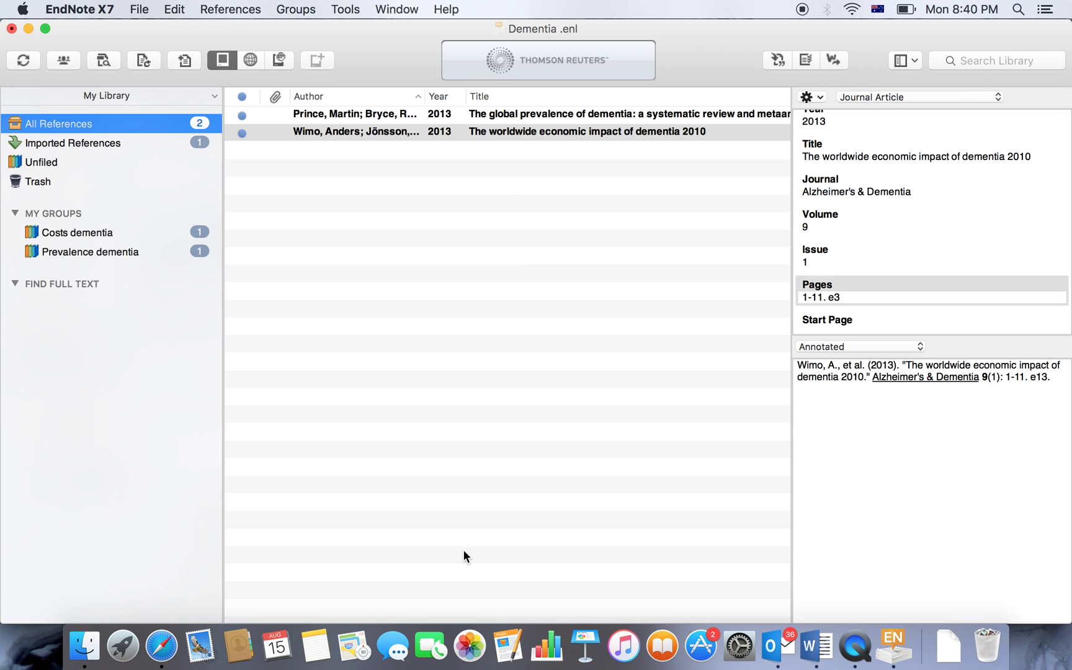
- Check the Costs dementia and Prevalence dementia group contents, then switch back to Word
{"action": "left_click", "coordinate": [547, 236]}
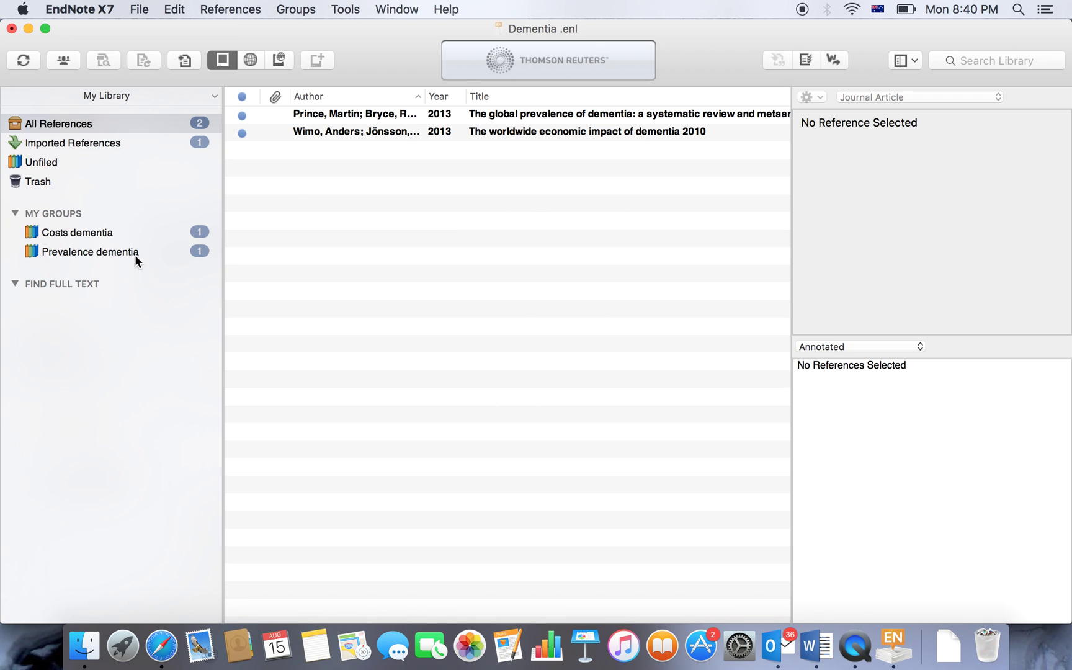
{"action": "left_click", "coordinate": [102, 232]}
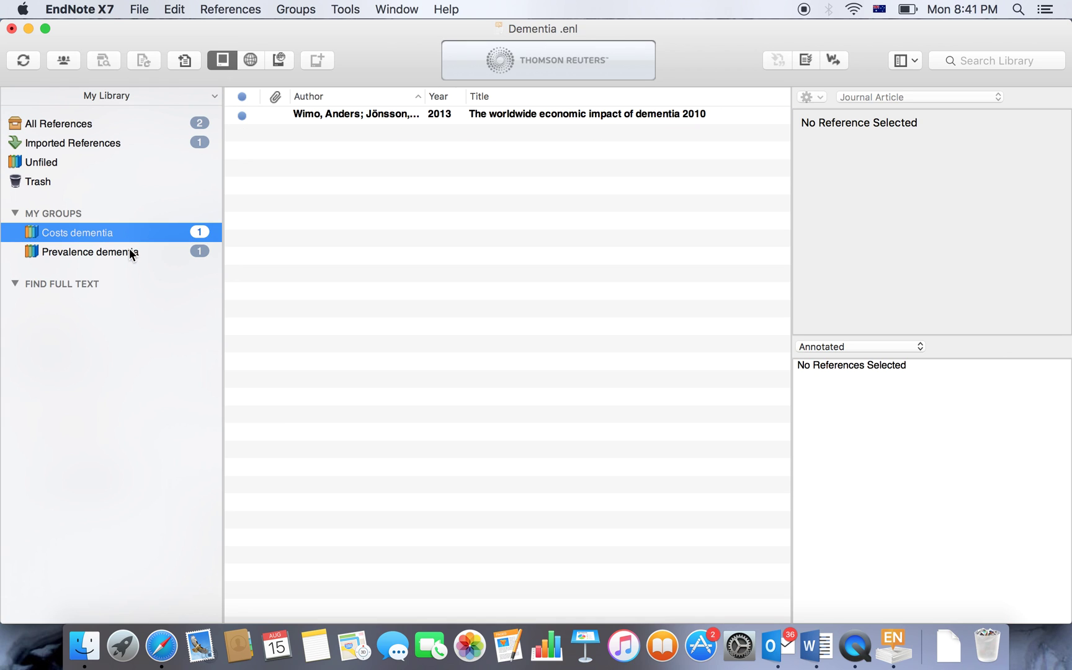
{"action": "left_click", "coordinate": [122, 254]}
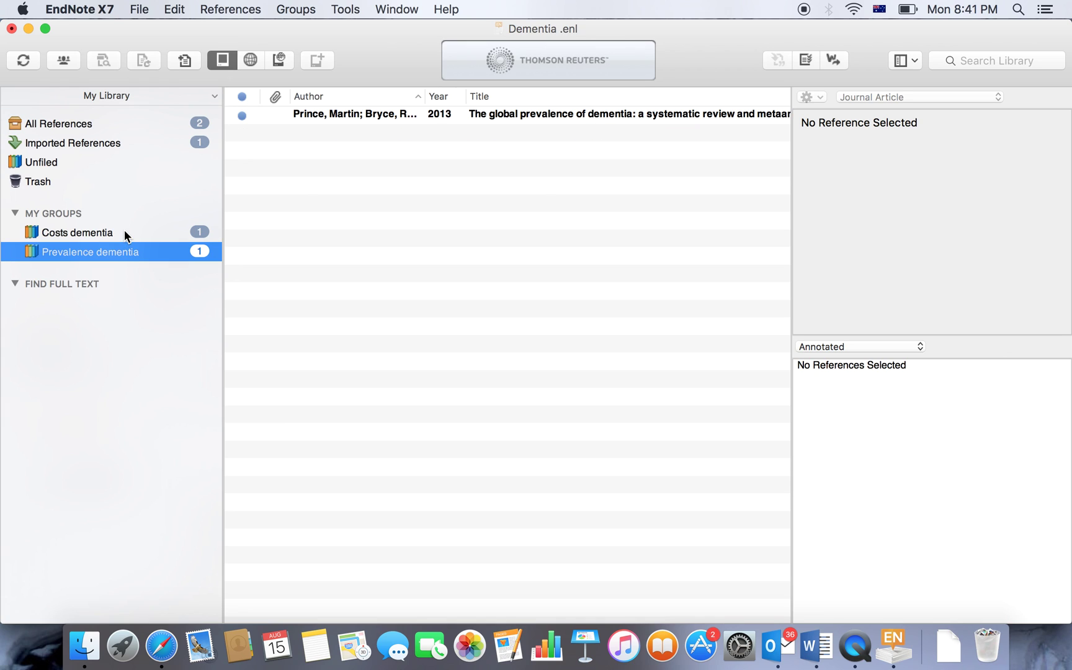
{"action": "left_click", "coordinate": [124, 234]}
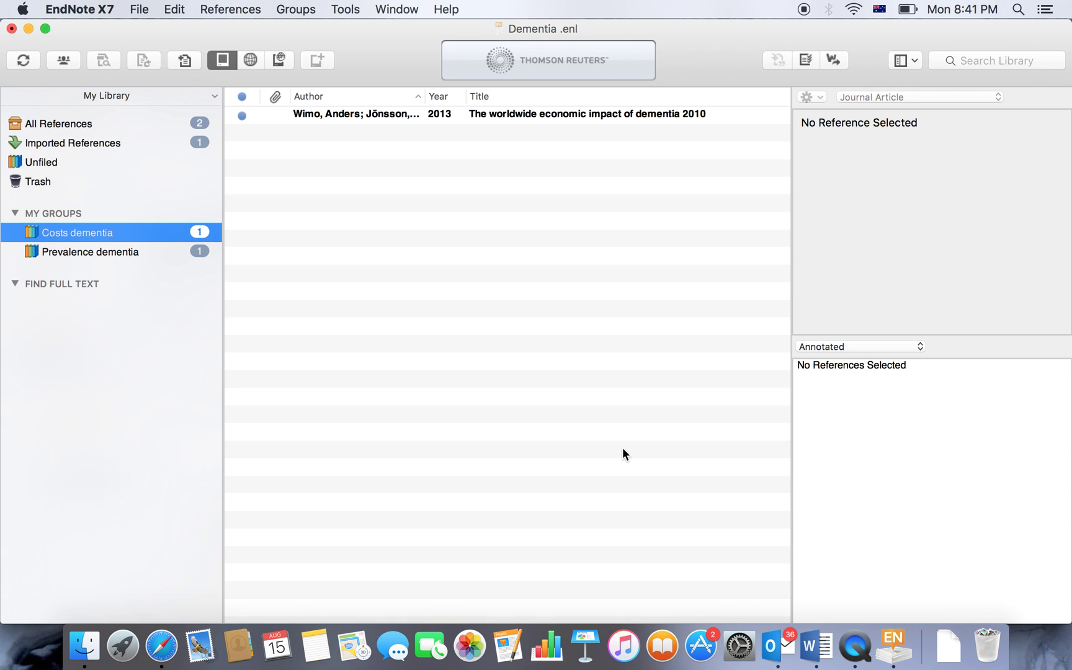
{"action": "key", "text": "super+Tab"}
- Replace the first (ref) placeholder with the unformatted citation {Prince, 2013 #11}
{"action": "left_click", "coordinate": [816, 645]}
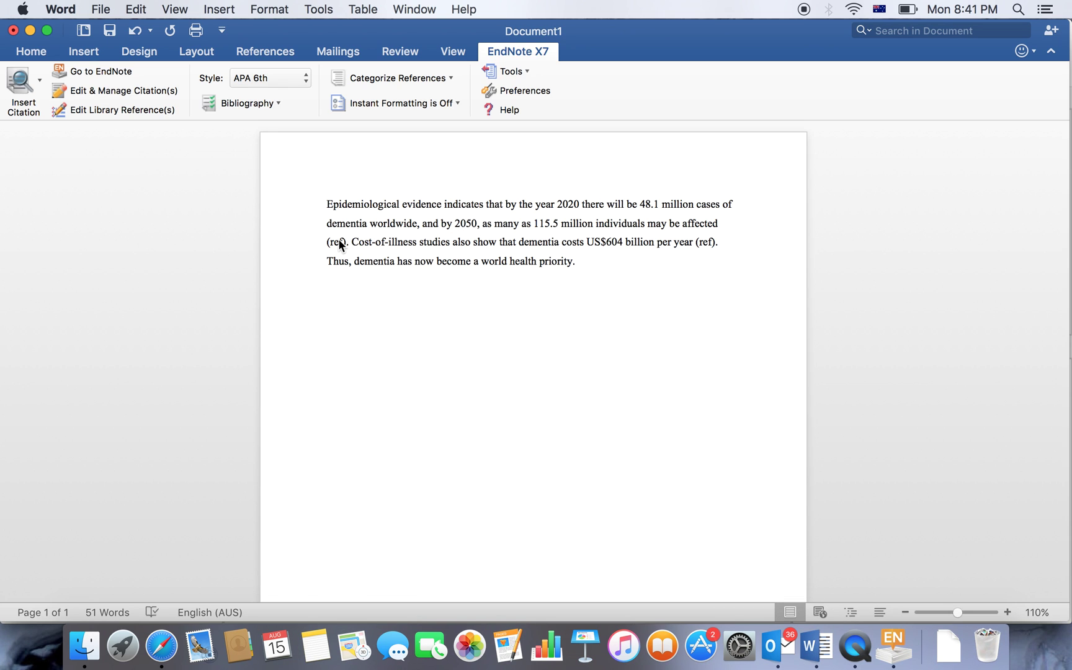
{"action": "key", "text": "BackSpace"}
{"action": "key", "text": "BackSpace"}
{"action": "key", "text": "BackSpace"}
{"action": "key", "text": "BackSpace"}
{"action": "key", "text": "BackSpace"}
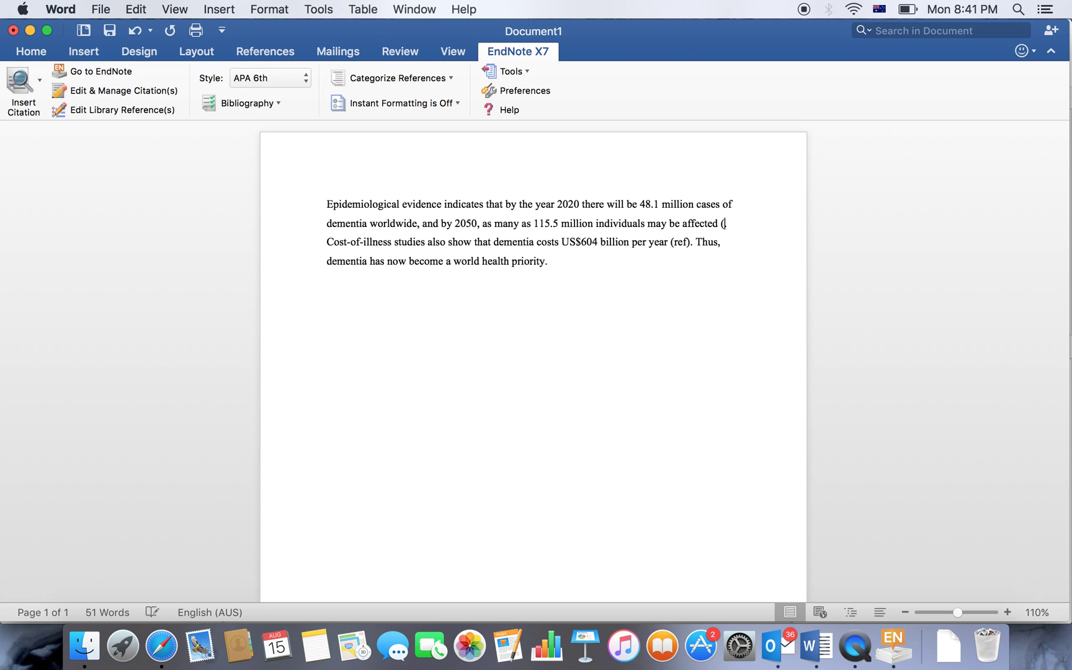
{"action": "left_click", "coordinate": [21, 85]}
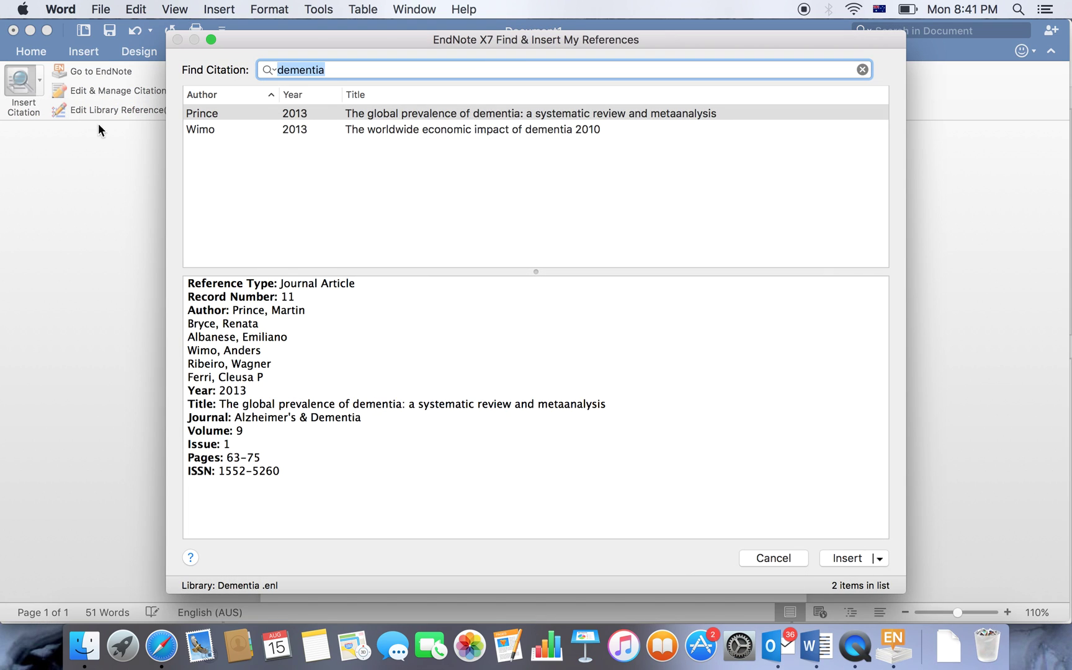
{"action": "left_click", "coordinate": [231, 114]}
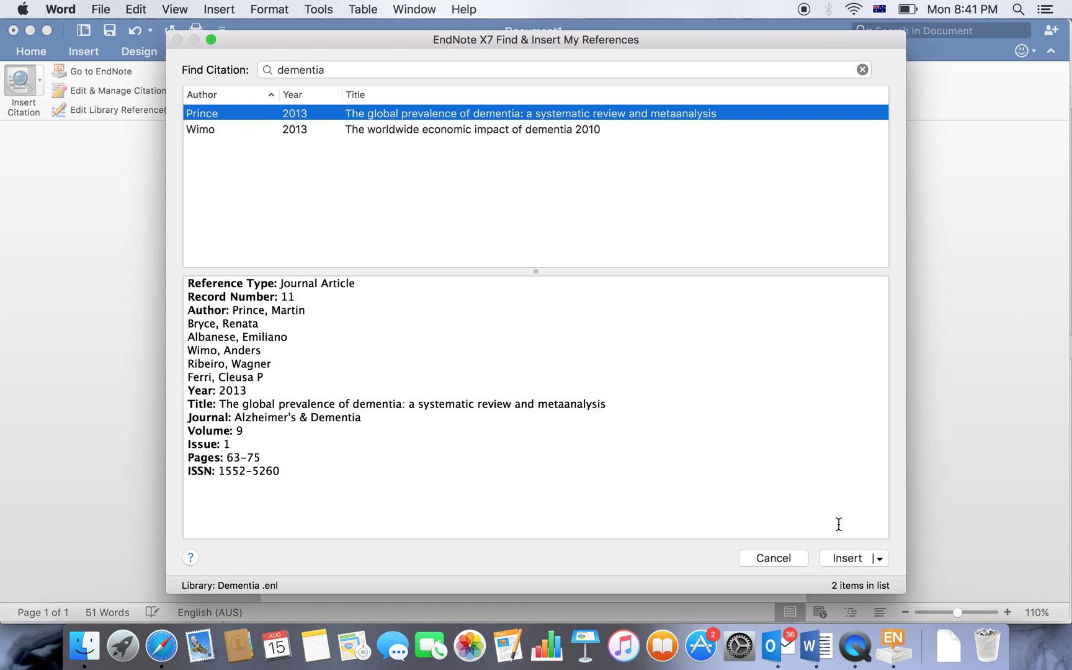
{"action": "left_click", "coordinate": [846, 557]}
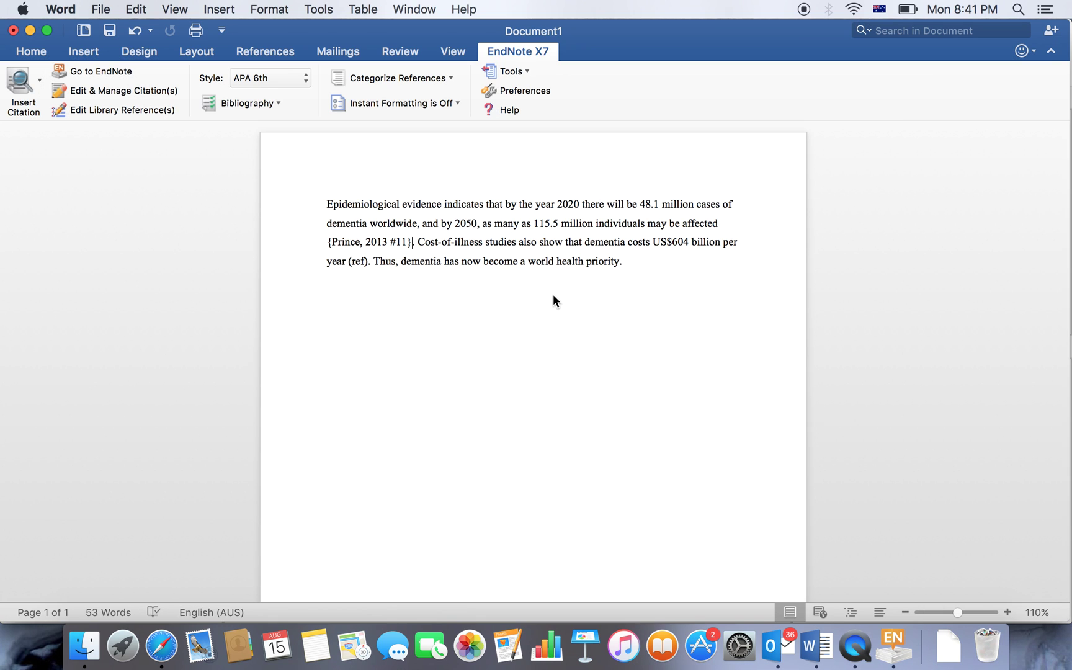
{"action": "left_click", "coordinate": [454, 103]}
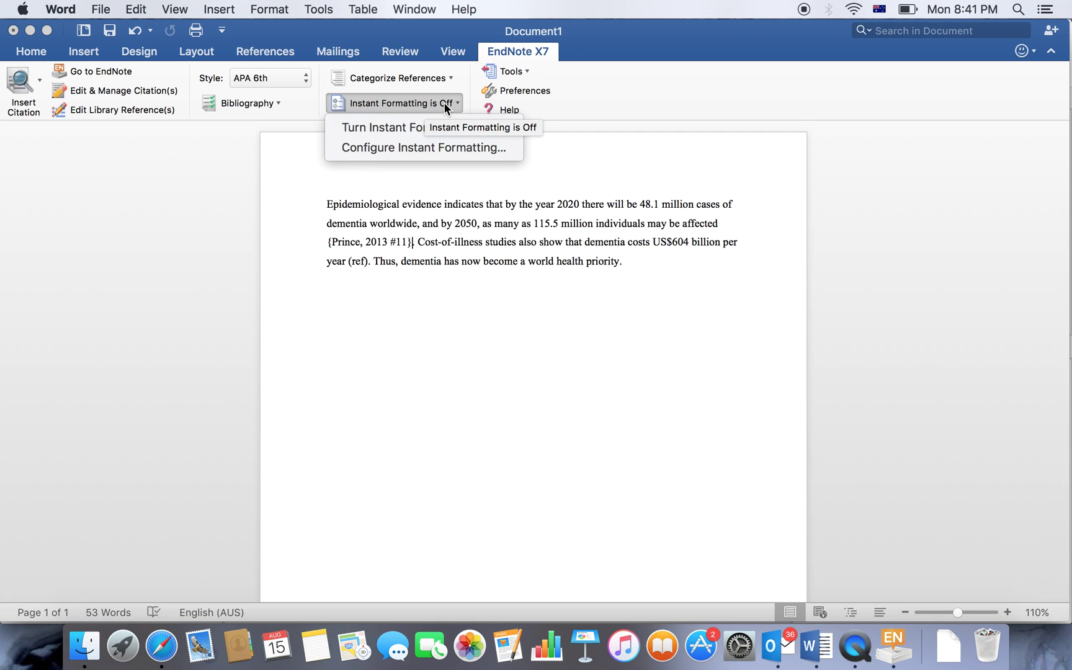
- Turn on Instant Formatting and add a centred 'Reference' heading above the bibliography
{"action": "left_click", "coordinate": [423, 129]}
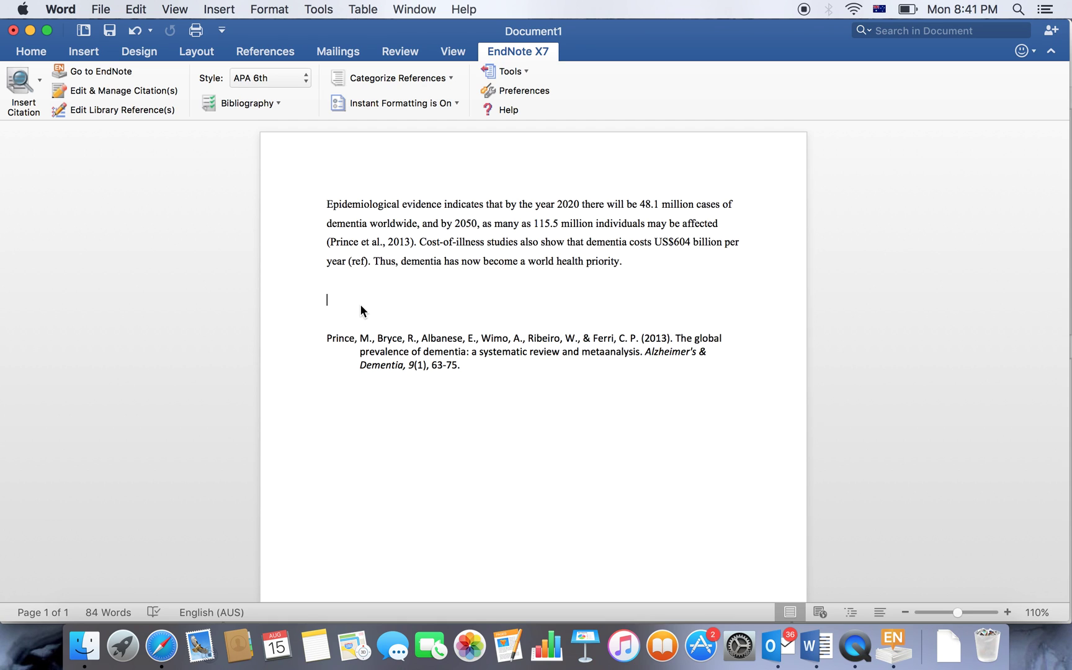
{"action": "type", "text": "Reference"}
{"action": "left_click", "coordinate": [41, 51]}
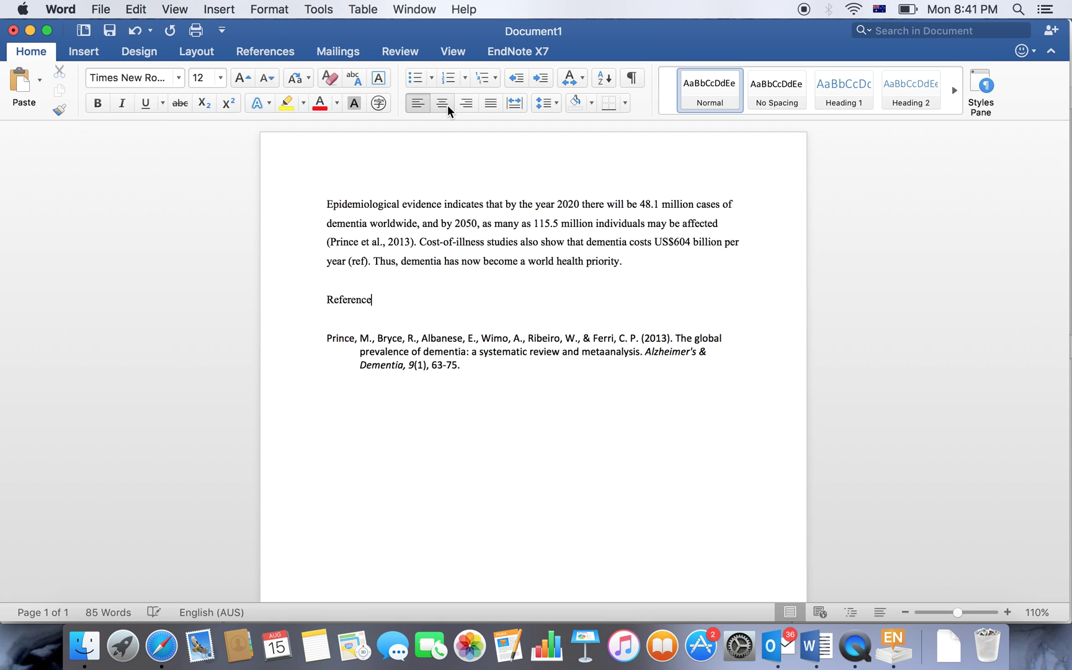
{"action": "left_click", "coordinate": [448, 104]}
- Delete the second (ref) placeholder from the paragraph
{"action": "left_click", "coordinate": [496, 57]}
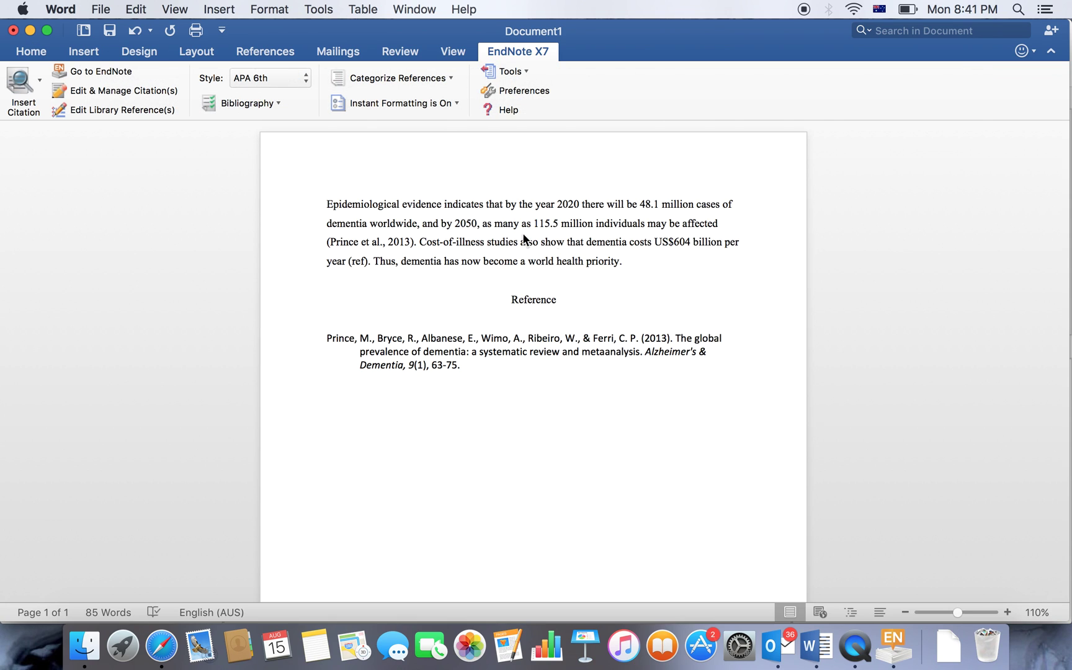
{"action": "left_click", "coordinate": [366, 262]}
{"action": "key", "text": "BackSpace"}
{"action": "key", "text": "BackSpace"}
{"action": "key", "text": "BackSpace"}
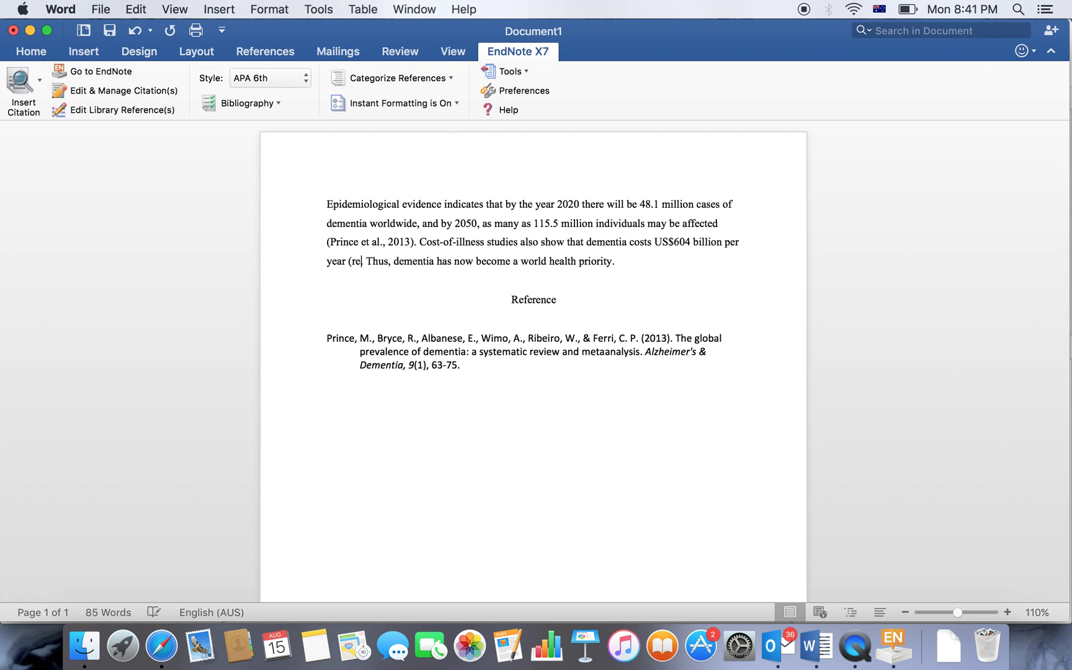
{"action": "key", "text": "BackSpace"}
{"action": "key", "text": "BackSpace"}
{"action": "key", "text": "BackSpace"}
- Cite Wimo et al., 2013 after the US$604 billion claim, then select 'Epidemiological evidence indicates'
{"action": "left_click", "coordinate": [20, 84]}
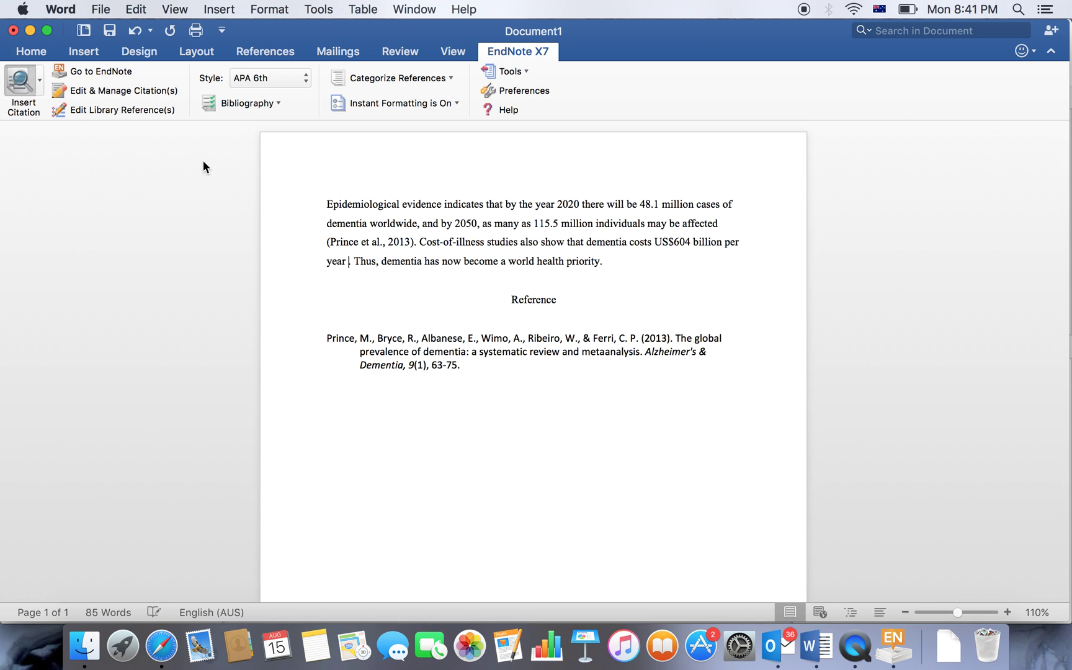
{"action": "left_click", "coordinate": [261, 130]}
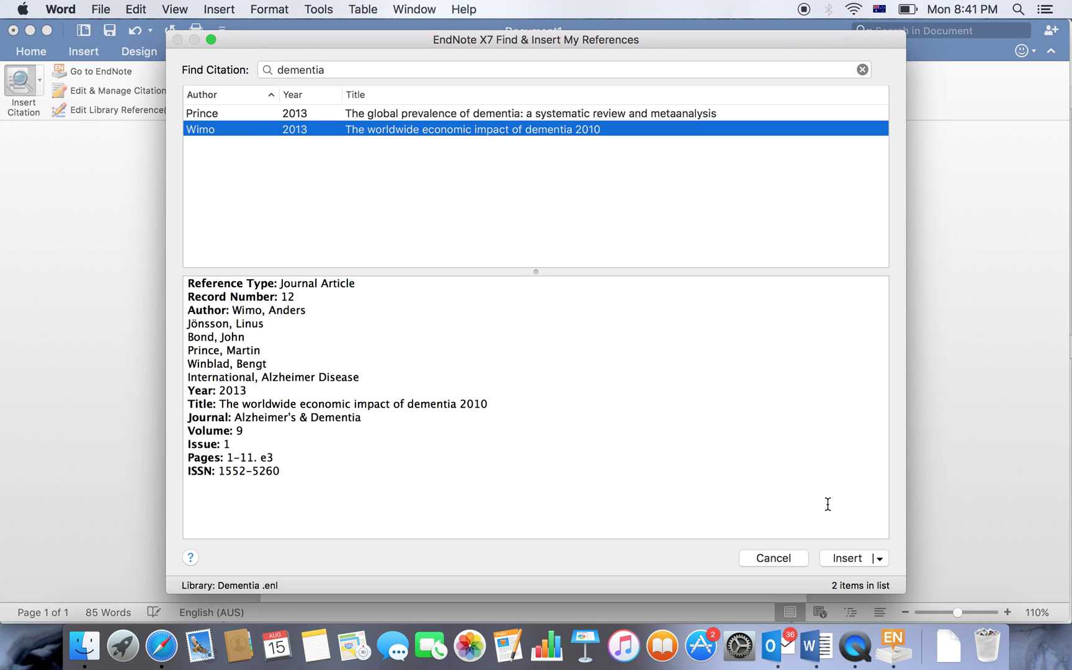
{"action": "left_click", "coordinate": [841, 558]}
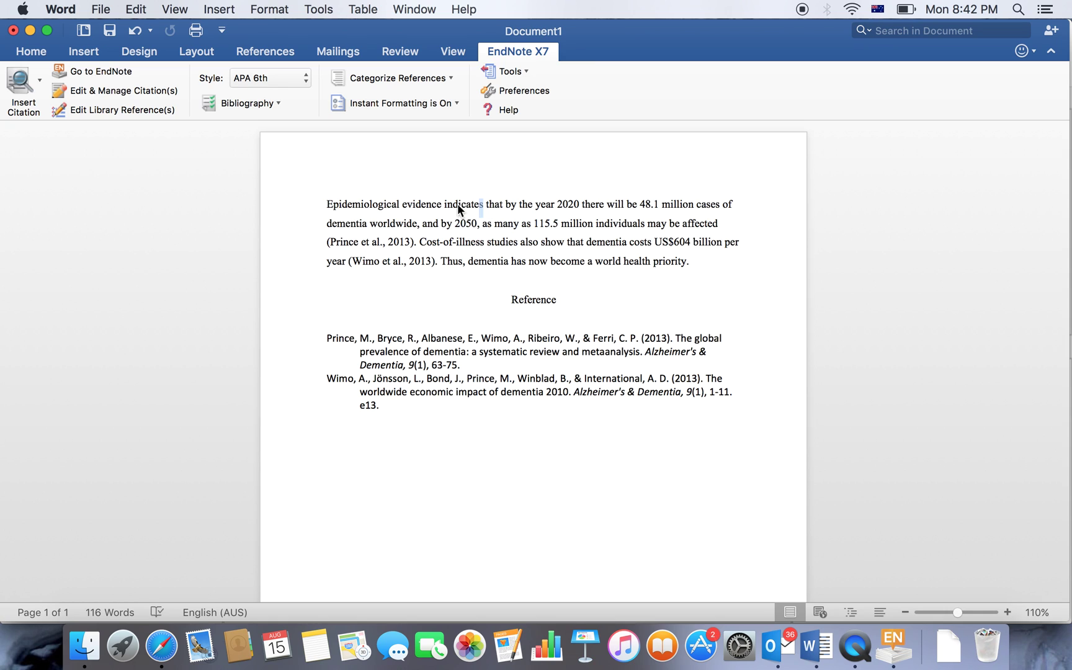
{"action": "left_click_drag", "start_coordinate": [458, 205], "coordinate": [350, 204]}
- Delete the opening words and the parenthetical Prince citation, and type lowercase 'showed' at the start
{"action": "key", "text": "BackSpace"}
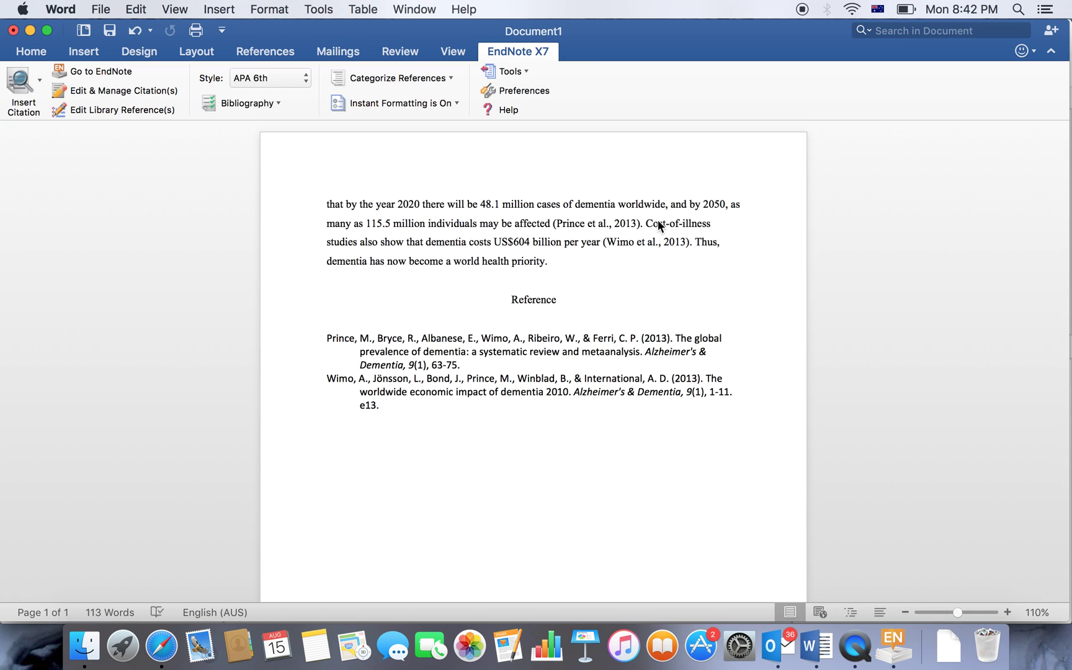
{"action": "left_click", "coordinate": [638, 224]}
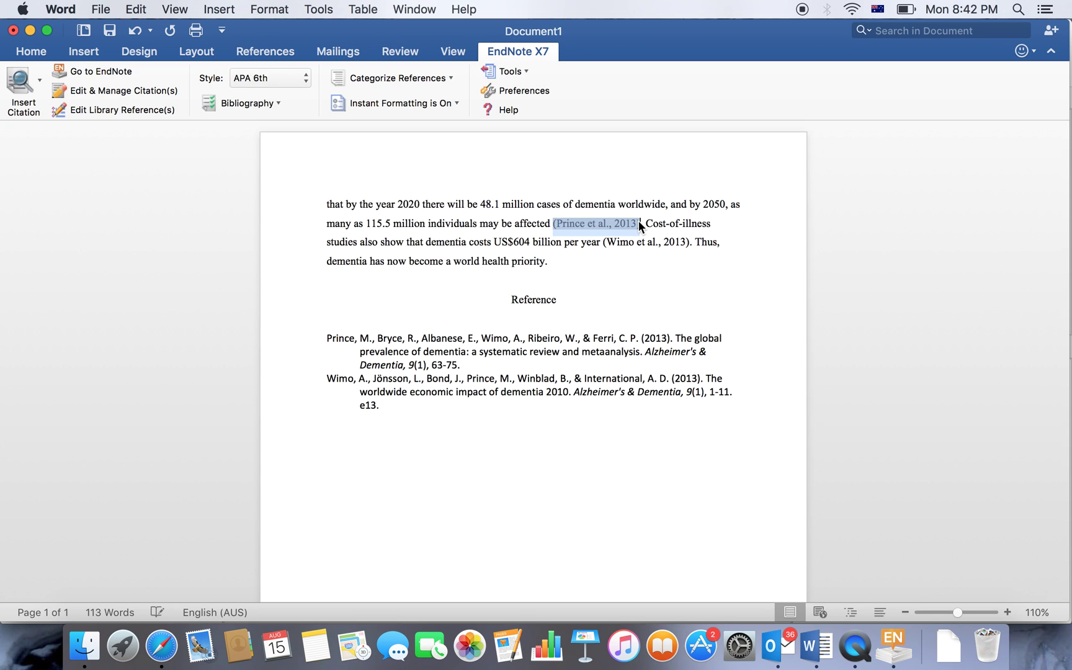
{"action": "key", "text": "BackSpace"}
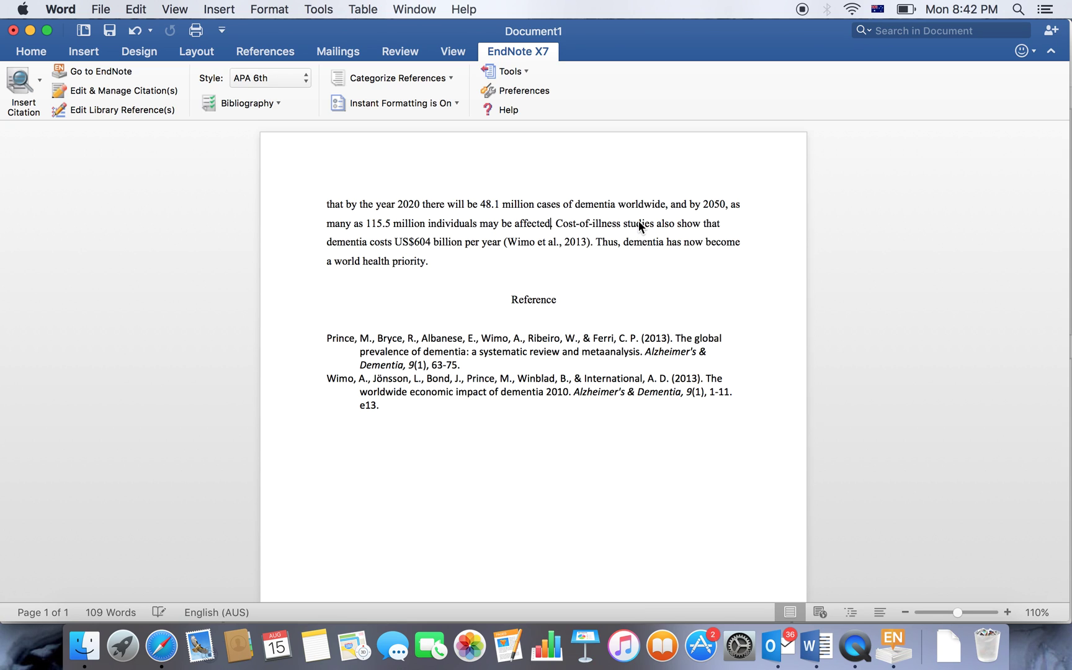
{"action": "left_click", "coordinate": [328, 205]}
{"action": "type", "text": "showed"}
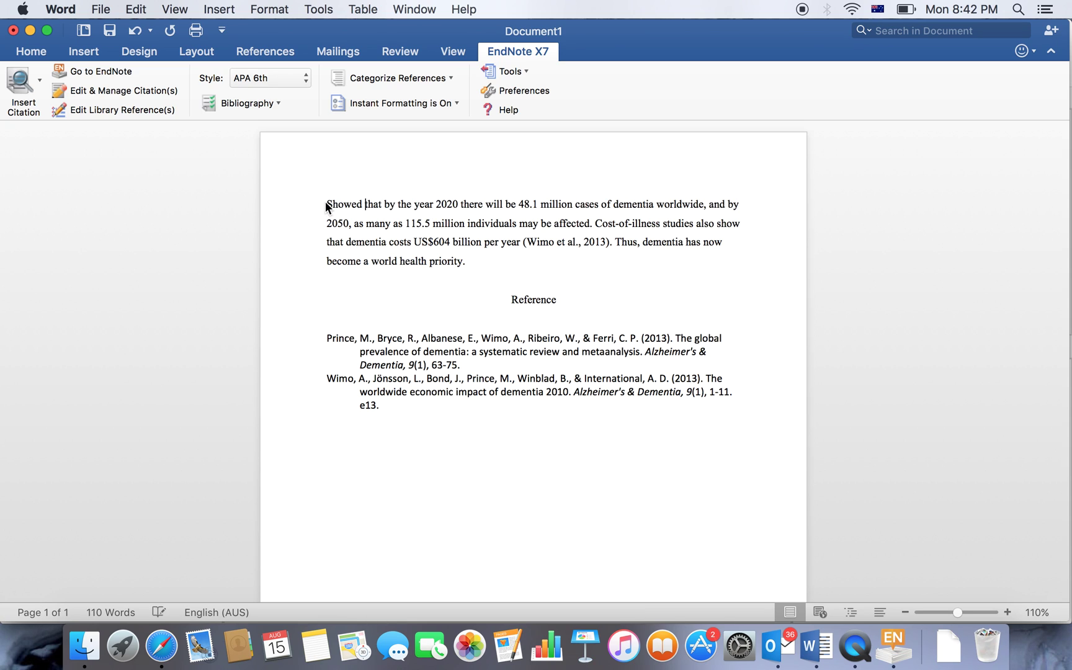
{"action": "key", "text": "super+z"}
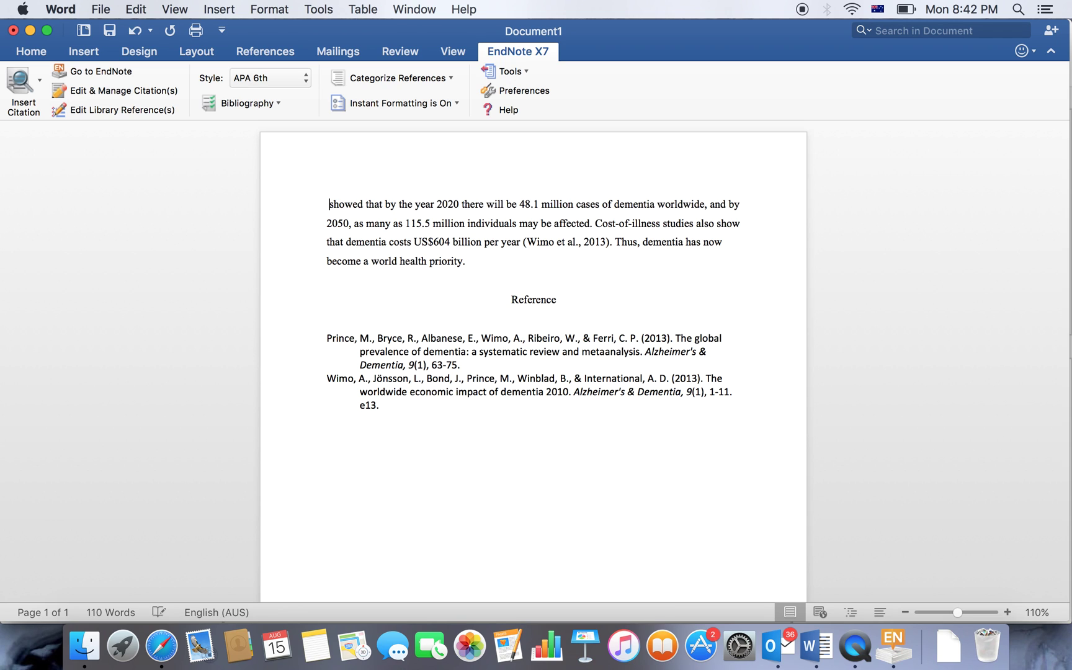
- Insert Prince 2013 as a narrative Author (Year) citation before 'showed'
{"action": "left_click", "coordinate": [28, 82]}
{"action": "left_click", "coordinate": [236, 112]}
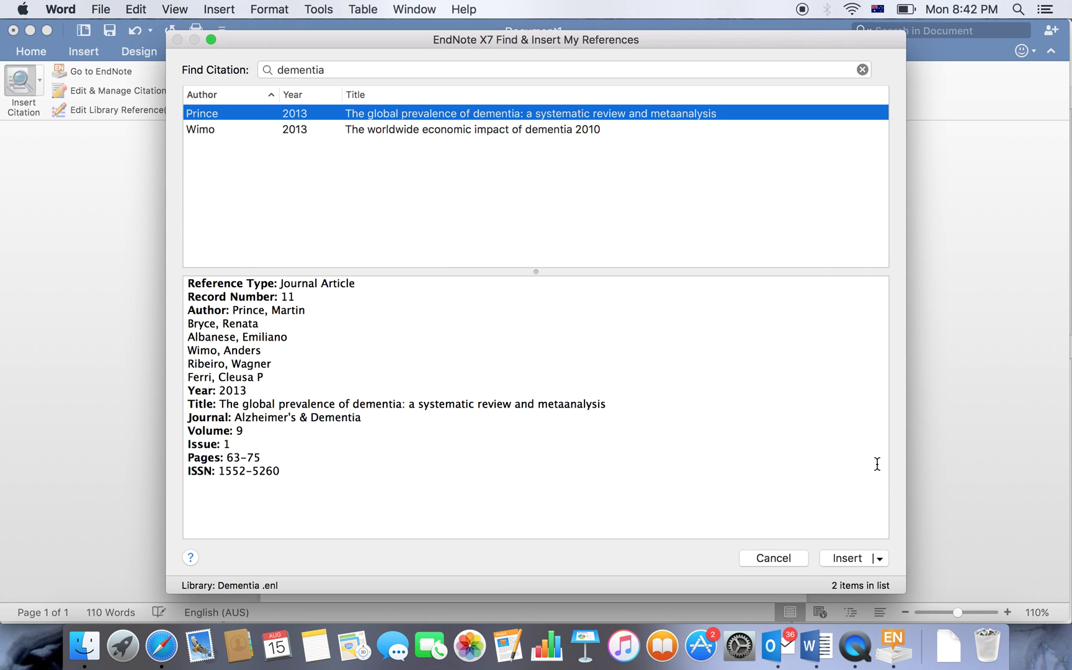
{"action": "left_click", "coordinate": [880, 557]}
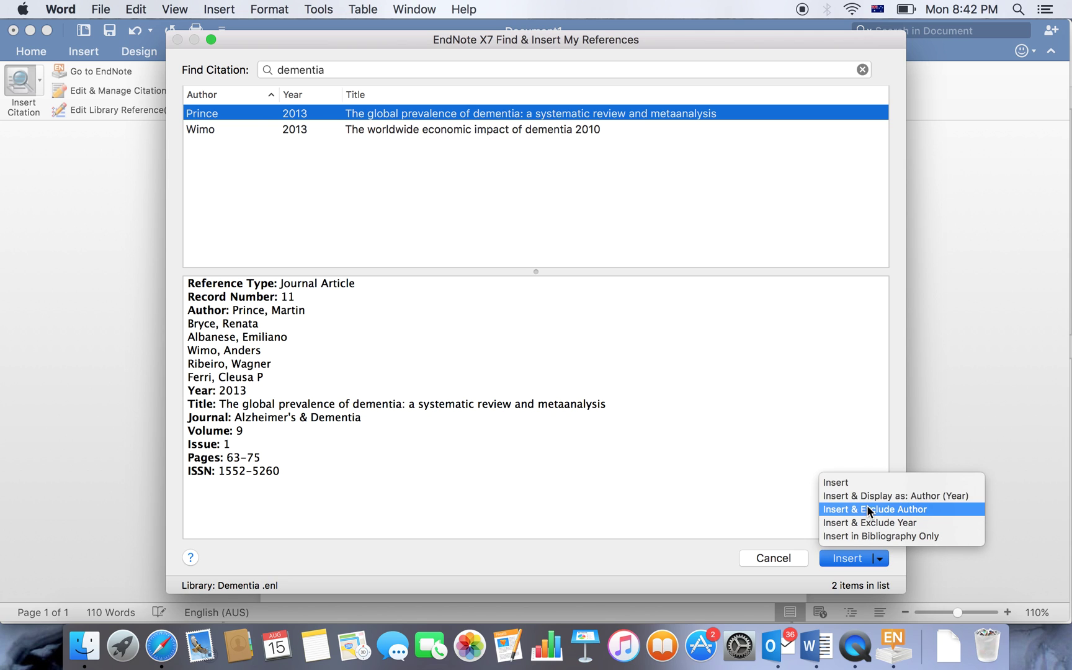
{"action": "left_click", "coordinate": [933, 496]}
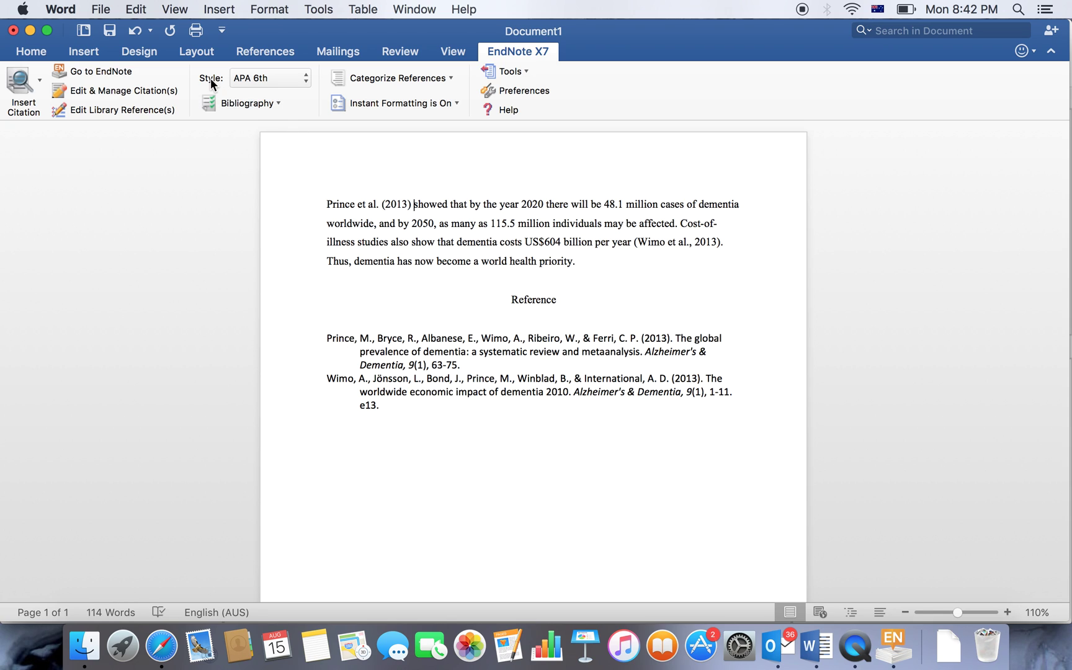
{"action": "left_click", "coordinate": [282, 79]}
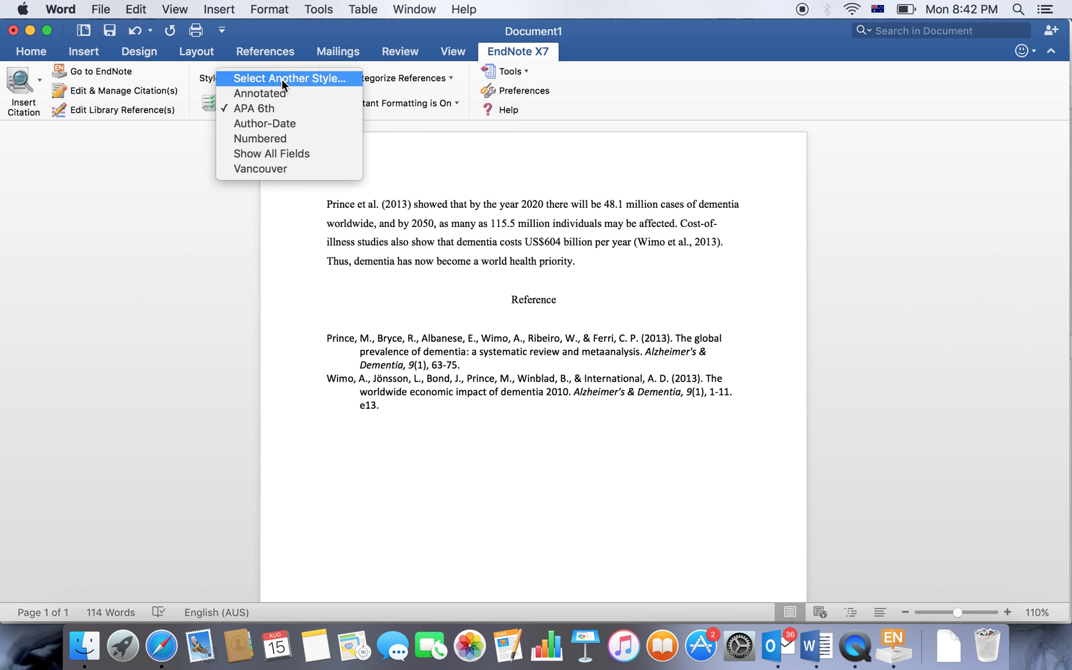
{"action": "left_click", "coordinate": [277, 110]}
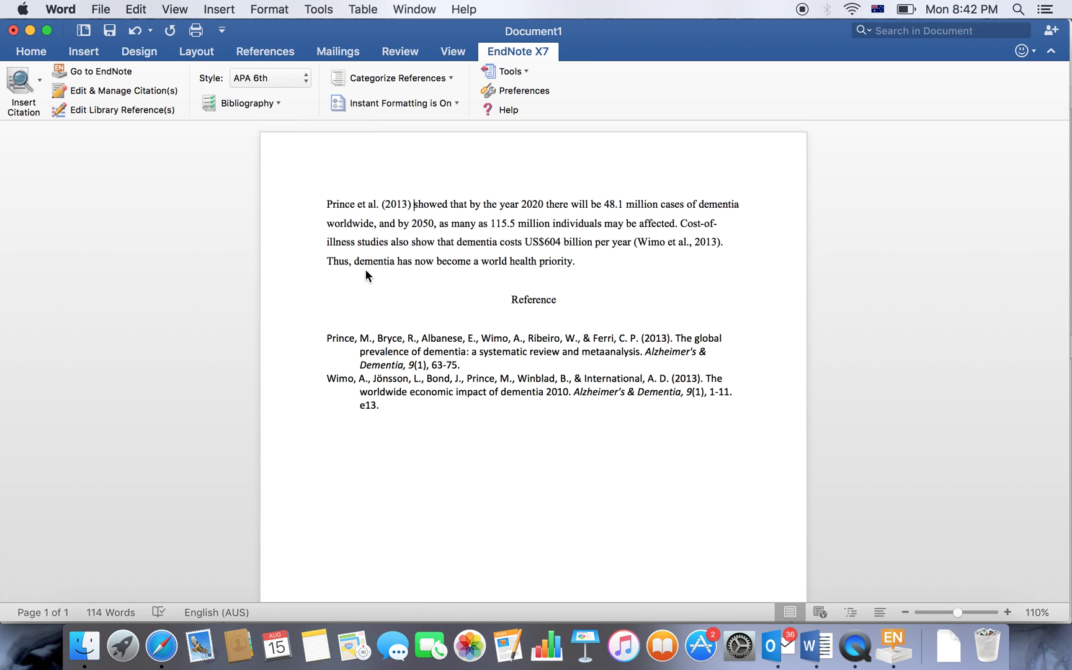